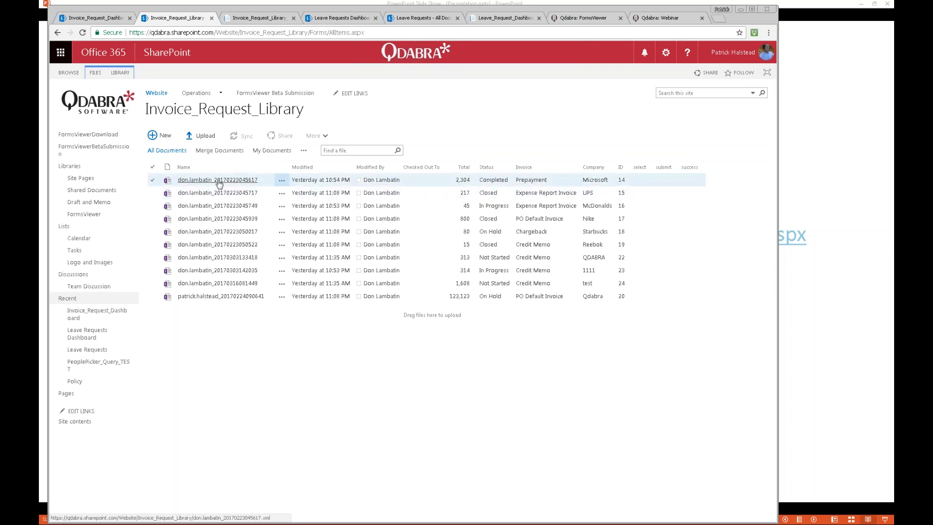
# Step: In the Bulk Edit Dashboard, set the Qdabra PO Default Invoice and the Starbucks Chargeback to Completed, and refresh the list
pyautogui.click(260, 19)
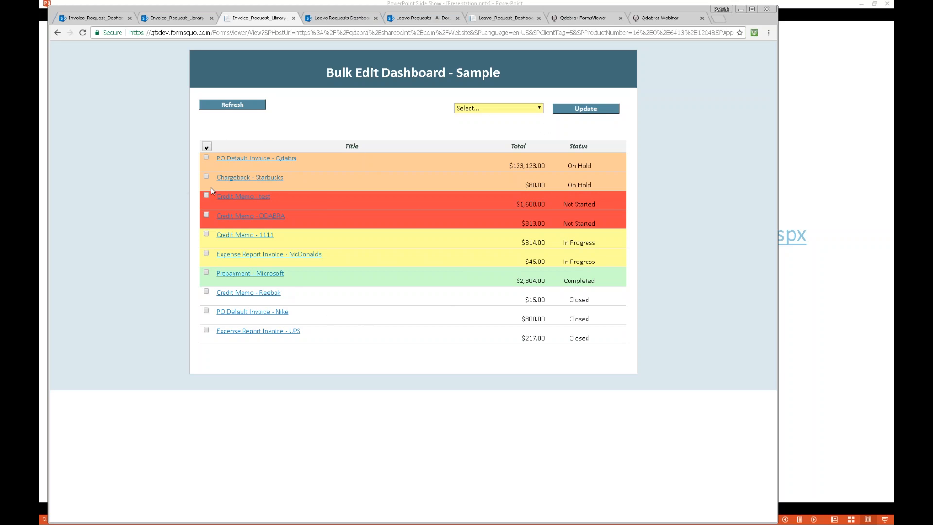
pyautogui.click(206, 158)
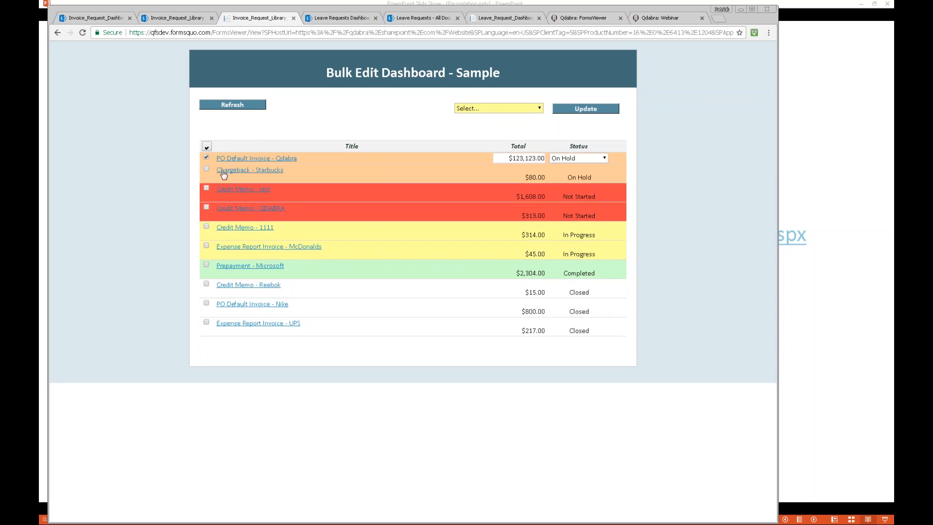
pyautogui.click(206, 170)
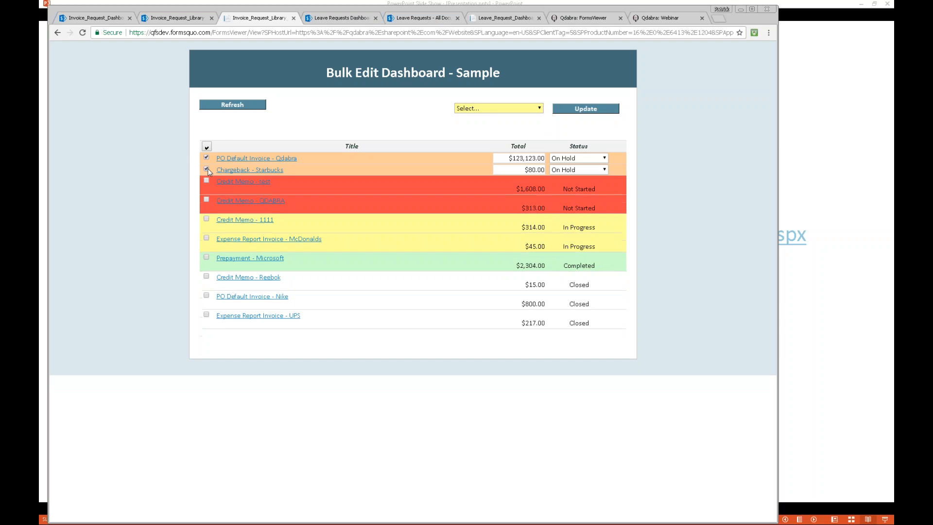
pyautogui.click(537, 110)
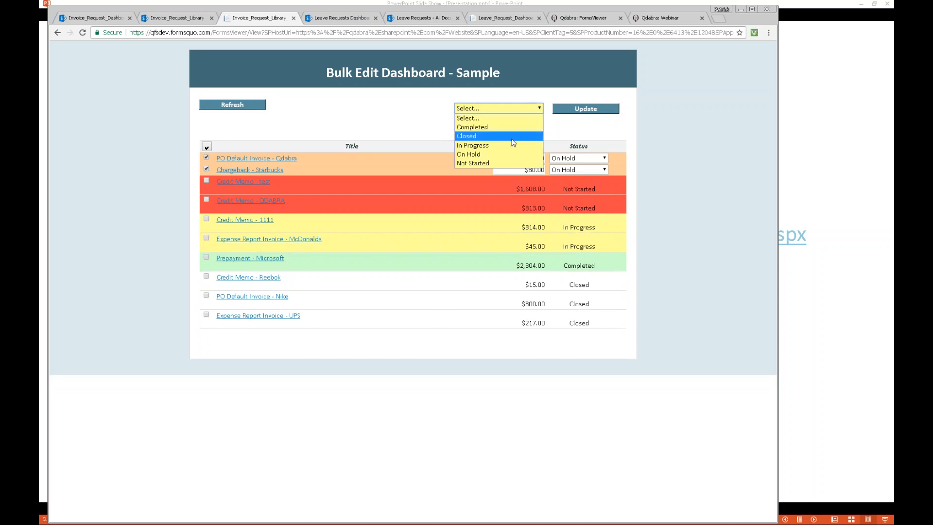
pyautogui.click(407, 373)
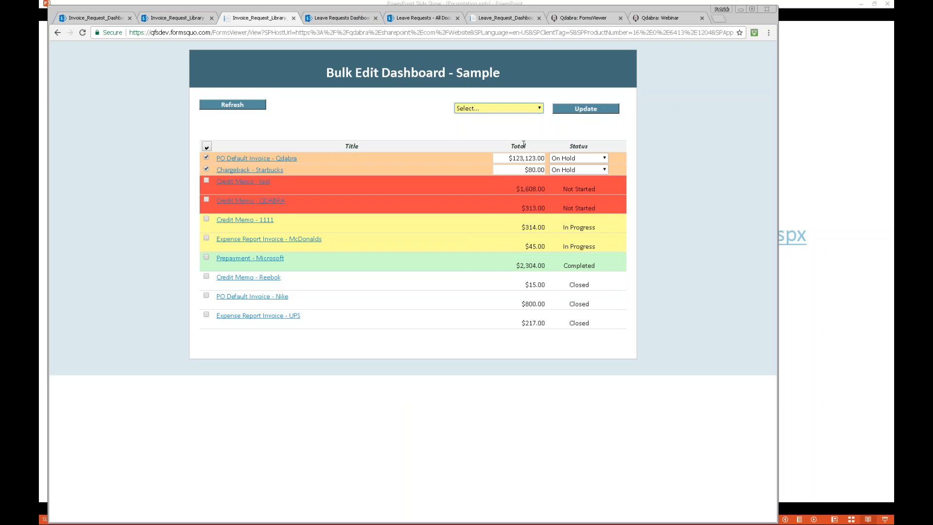
pyautogui.click(540, 109)
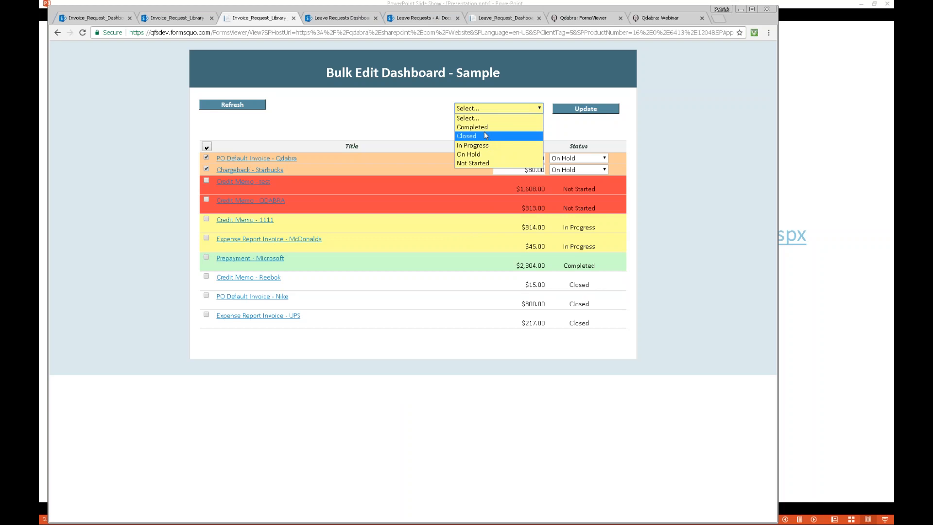
pyautogui.click(485, 128)
pyautogui.click(598, 110)
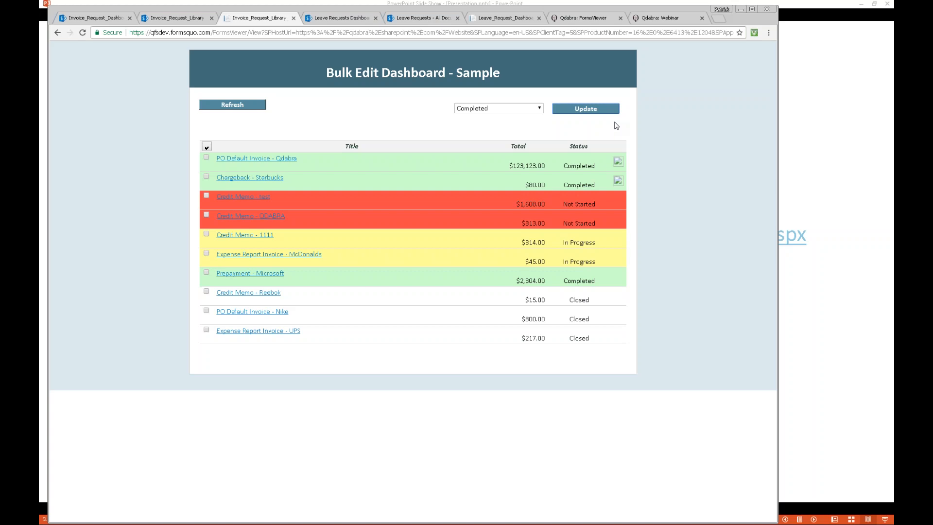
pyautogui.click(245, 110)
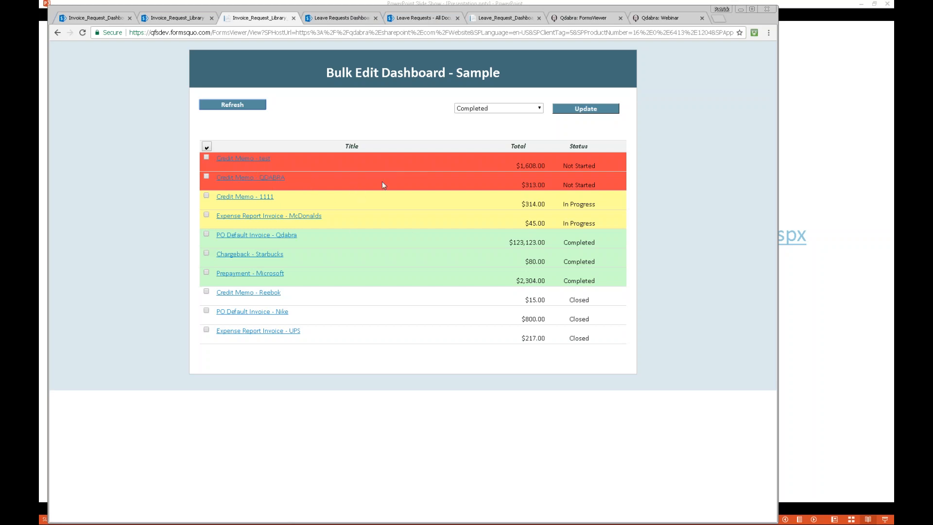
# Step: Check the Starbucks and Qdabra invoices in Invoice_Request_Library and sort the documents by Status in ascending order
pyautogui.click(173, 21)
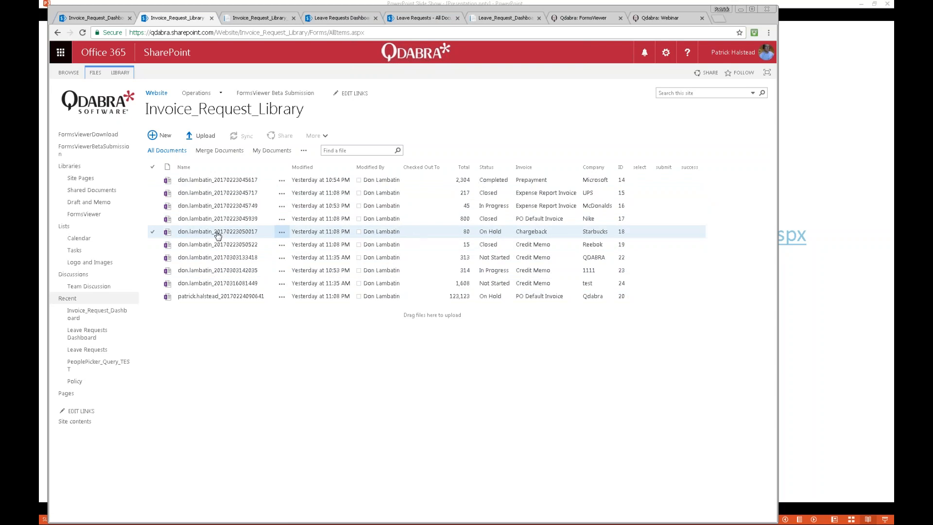
pyautogui.click(153, 232)
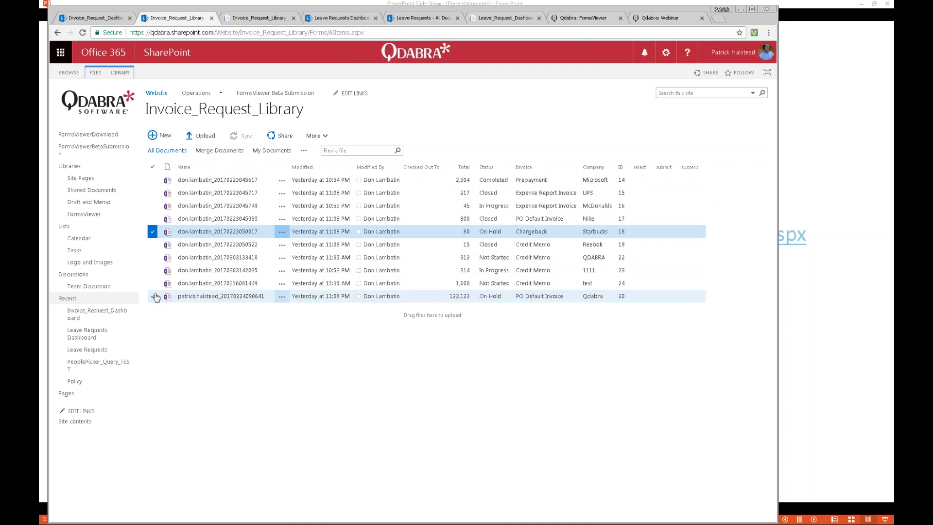
pyautogui.click(490, 167)
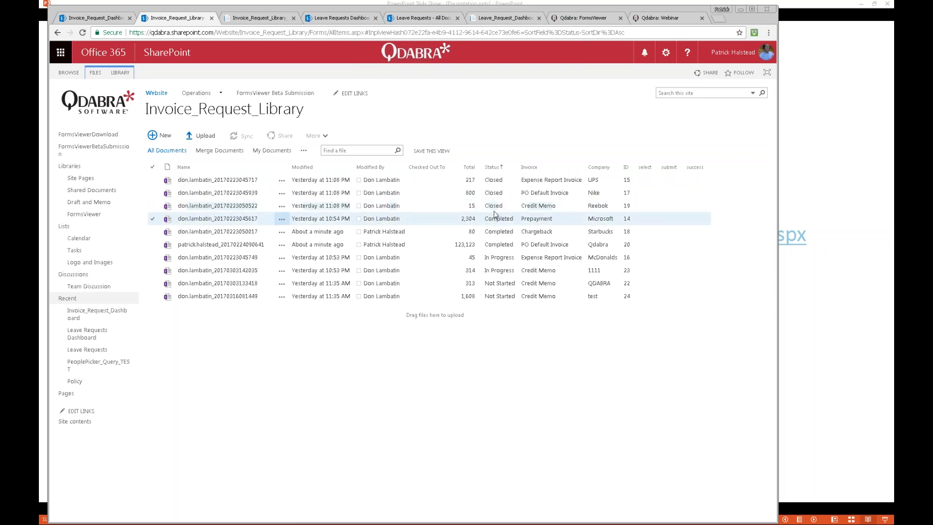
# Step: Try to open the test company's Credit Memo form from the library, and return to the Bulk Edit Dashboard
pyautogui.click(196, 297)
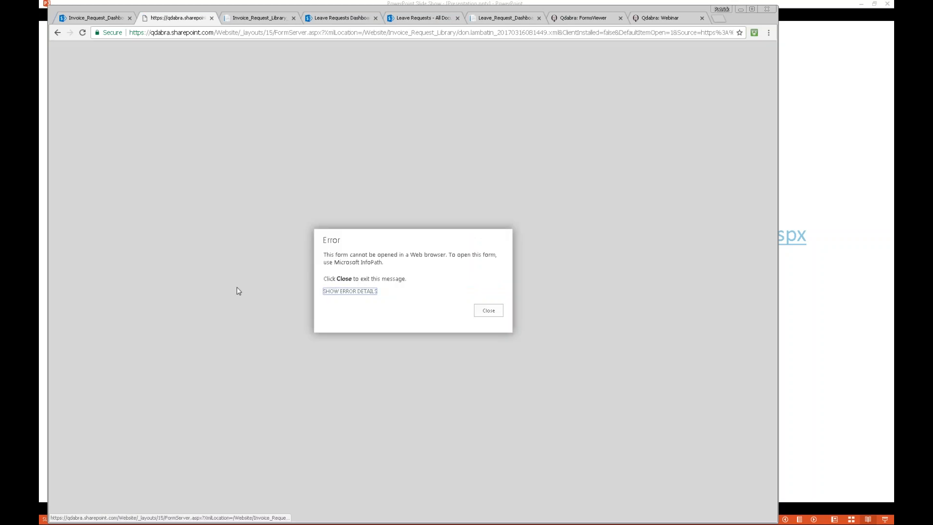
pyautogui.click(483, 313)
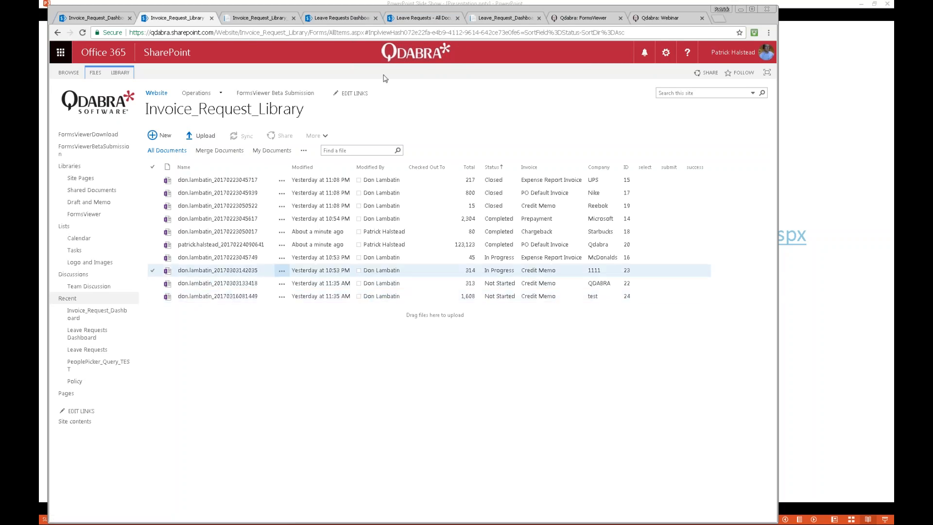
pyautogui.click(259, 21)
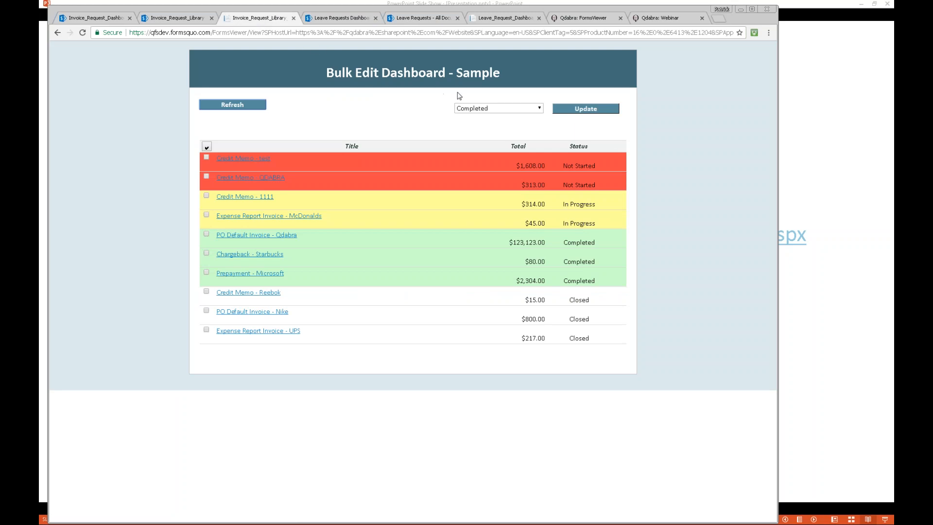
# Step: Switch to File Explorer and open Invoice Request Library Dashboard.xsn from the Webinar 20170223 folder for design in InfoPath
pyautogui.click(842, 285)
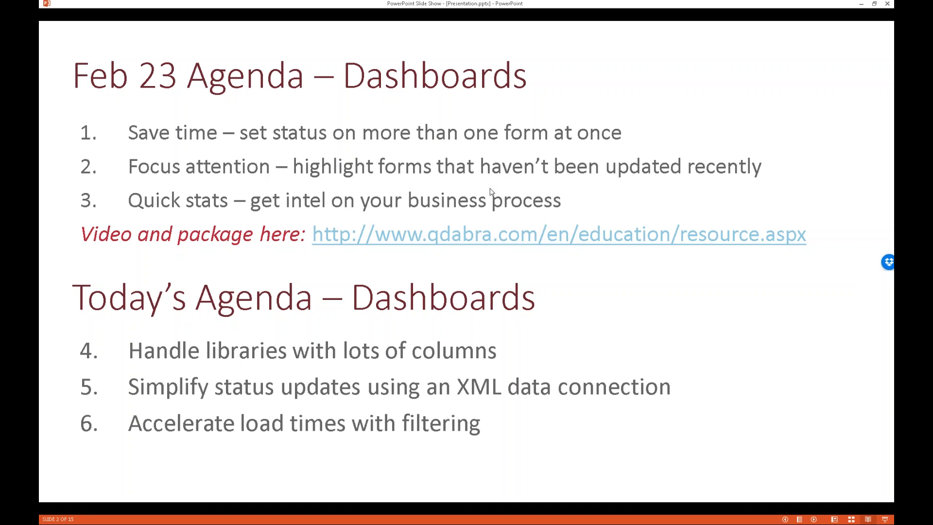
pyautogui.hotkey('alt', 'Tab')
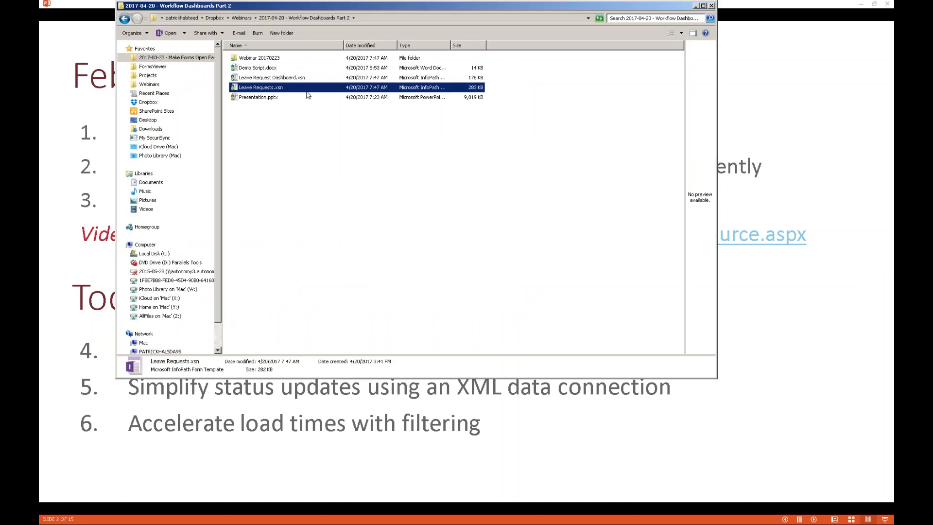
pyautogui.doubleClick(263, 58)
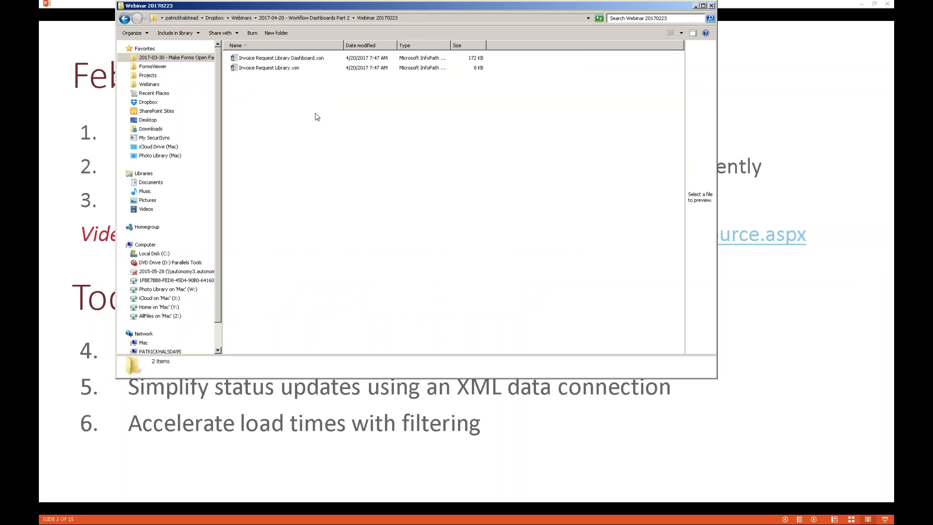
pyautogui.rightClick(289, 59)
pyautogui.click(310, 71)
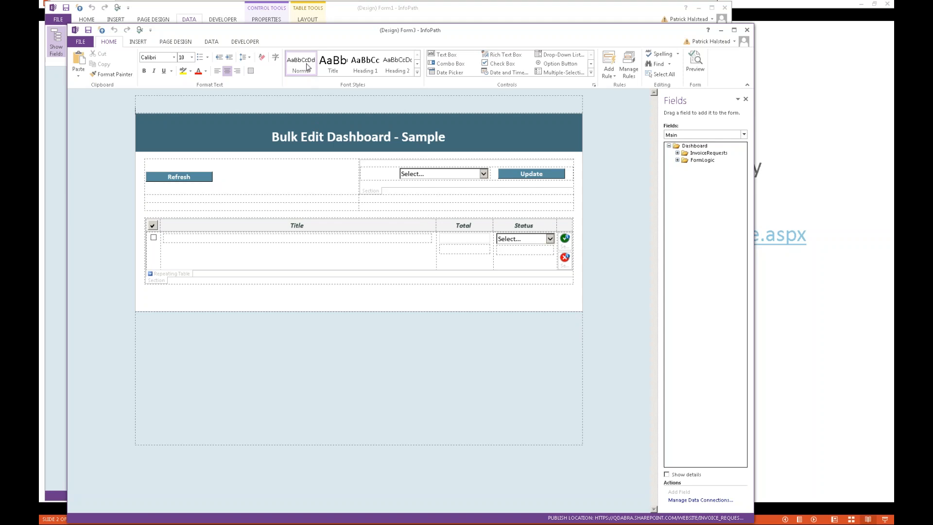
# Step: Examine the rules on the finishedLoading field of the QdabraRules data source, including the data connection queried by Query Data
pyautogui.moveTo(301, 30); pyautogui.dragTo(293, 14)
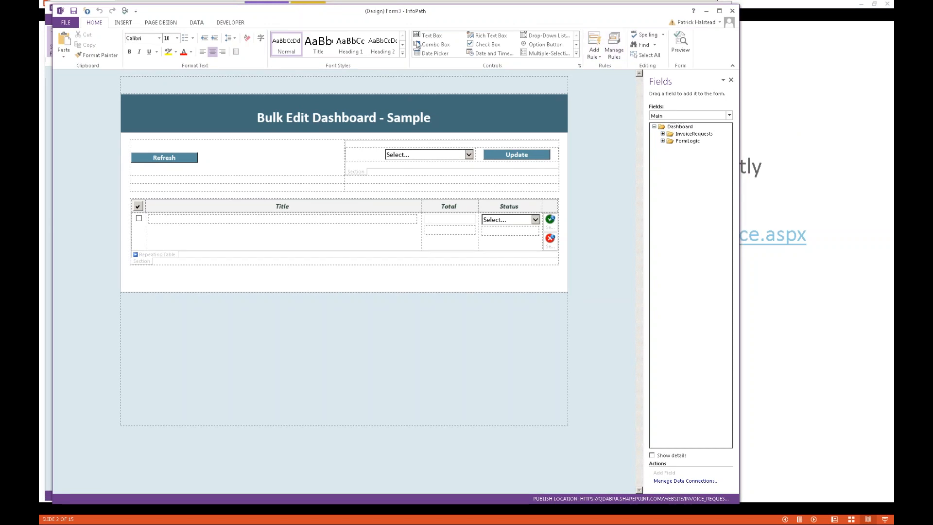
pyautogui.click(679, 115)
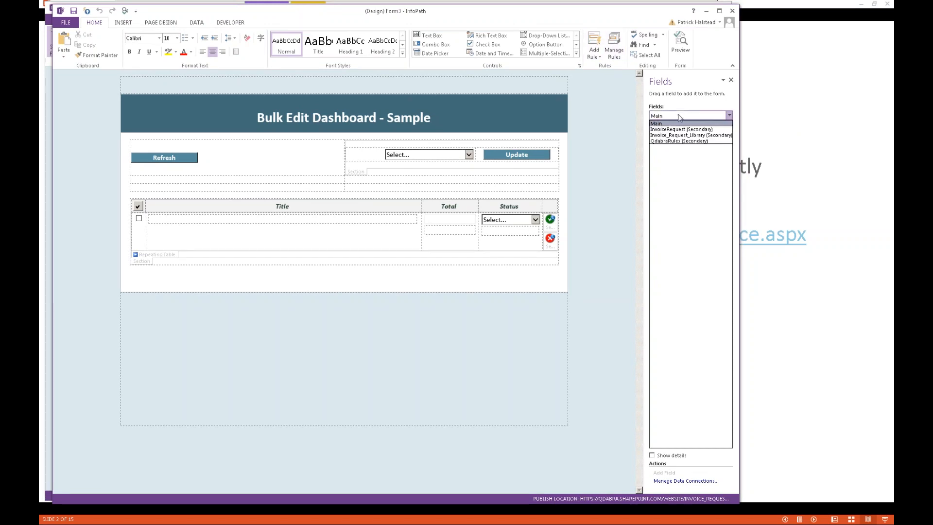
pyautogui.click(675, 137)
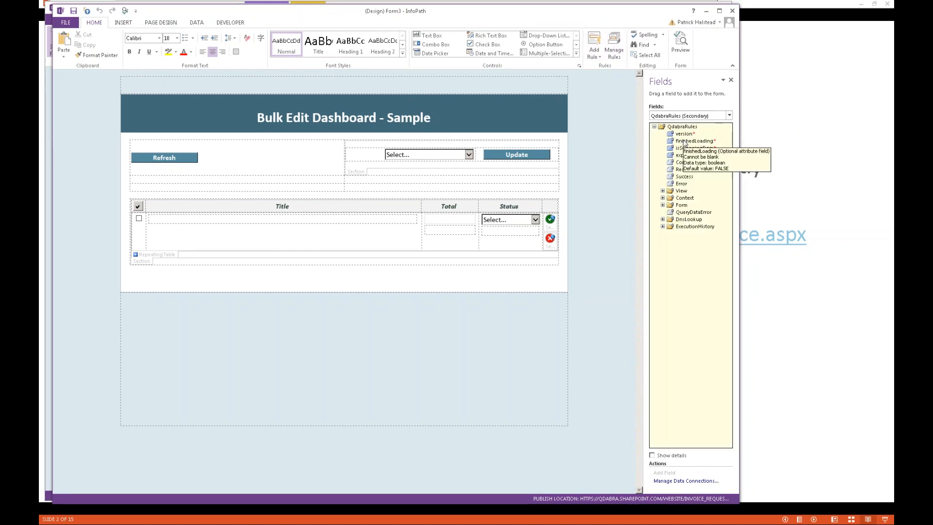
pyautogui.click(684, 142)
pyautogui.click(615, 47)
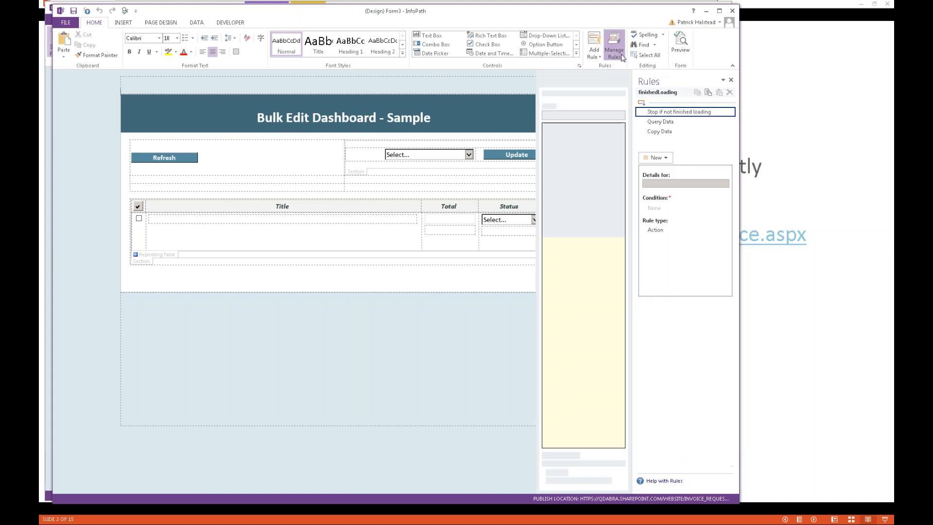
pyautogui.click(679, 122)
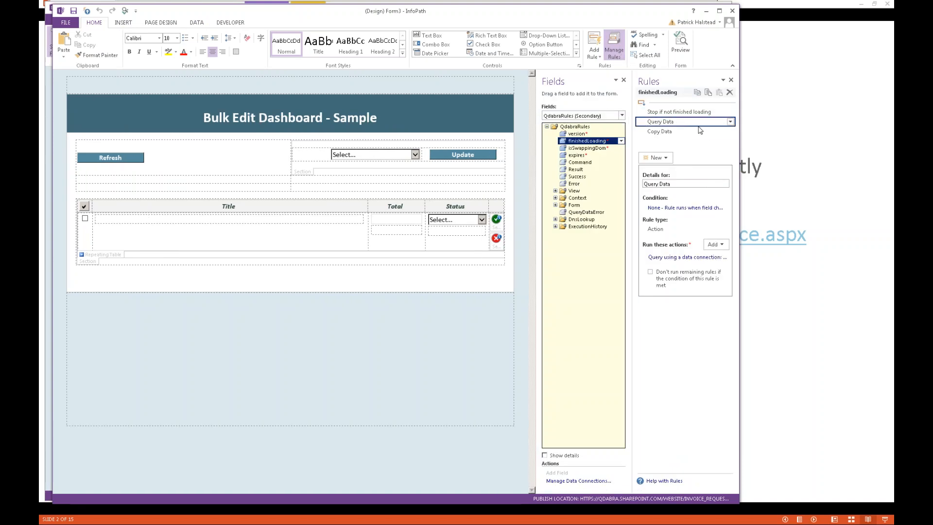
pyautogui.click(679, 257)
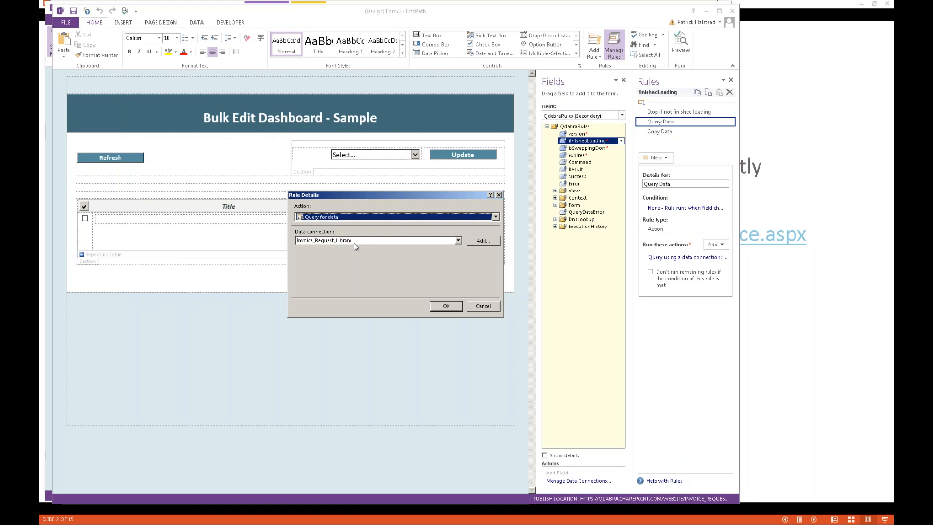
pyautogui.press('Return')
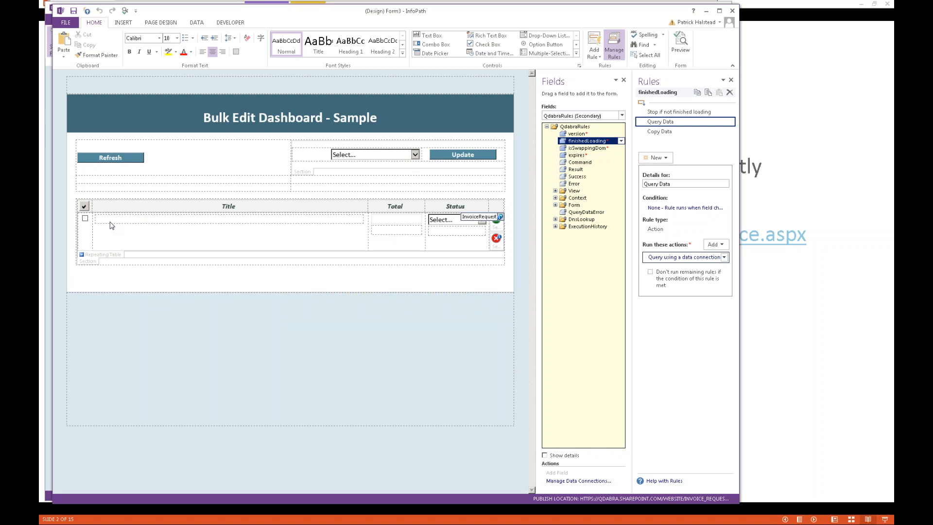
# Step: Review the InvoiceRequest repeating table's status color formatting rules and the Hide rule on the InvoiceRequests section
pyautogui.click(99, 255)
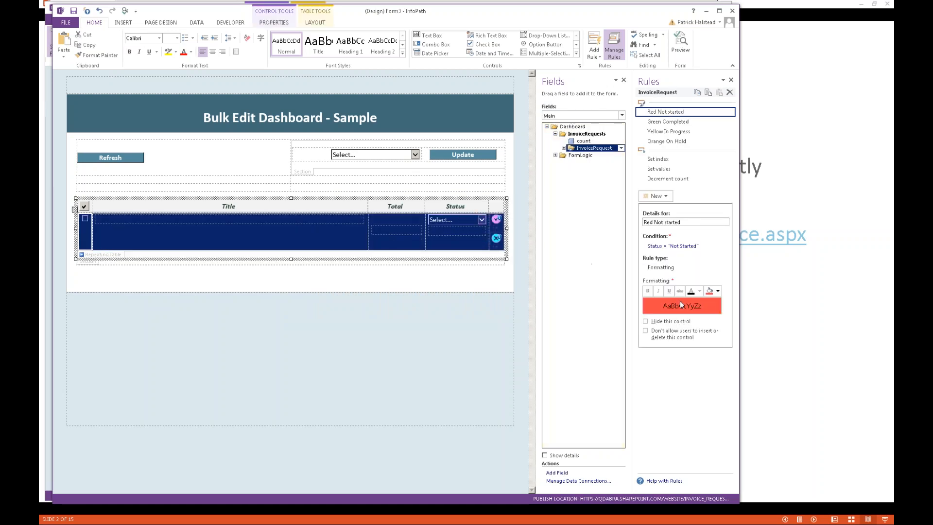
pyautogui.click(686, 122)
pyautogui.click(684, 132)
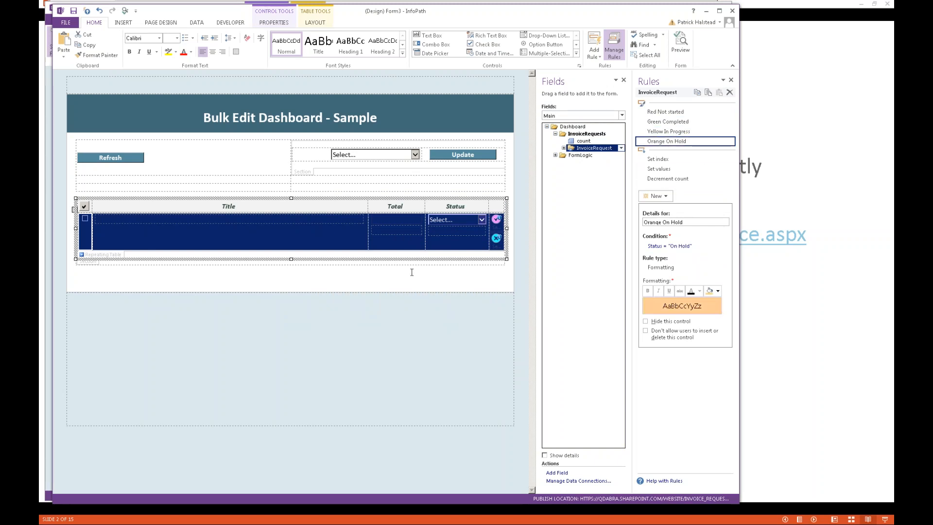
pyautogui.click(95, 266)
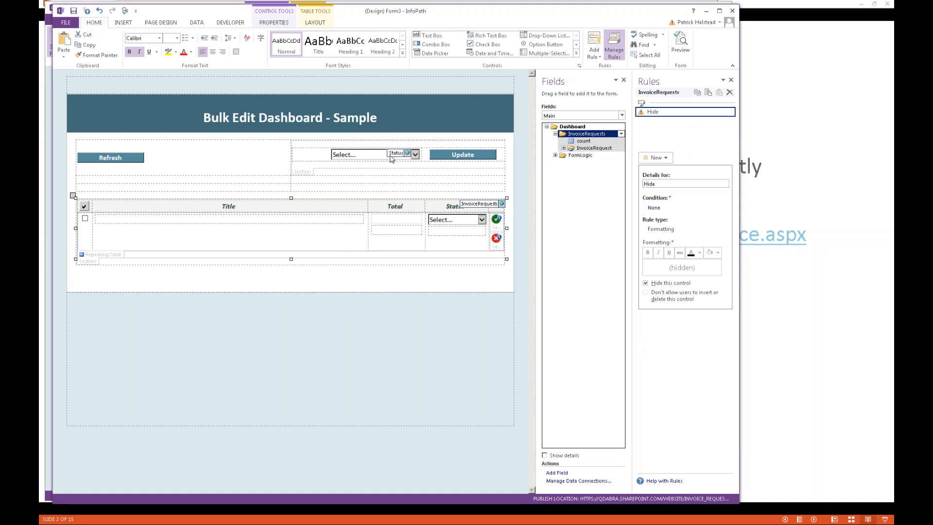
# Step: Switch back to the Bulk Edit Dashboard in the browser, and return to the agenda slide in PowerPoint
pyautogui.hotkey('alt', 'Tab')
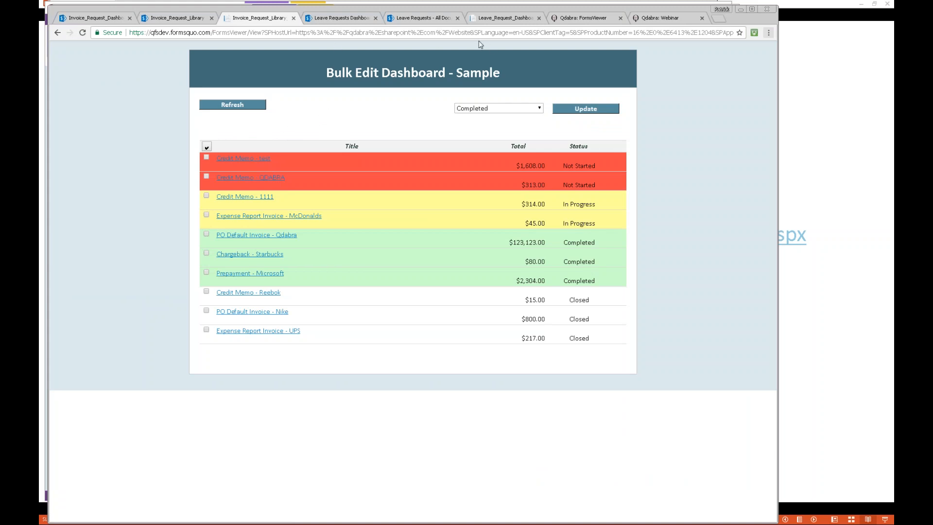
pyautogui.click(804, 99)
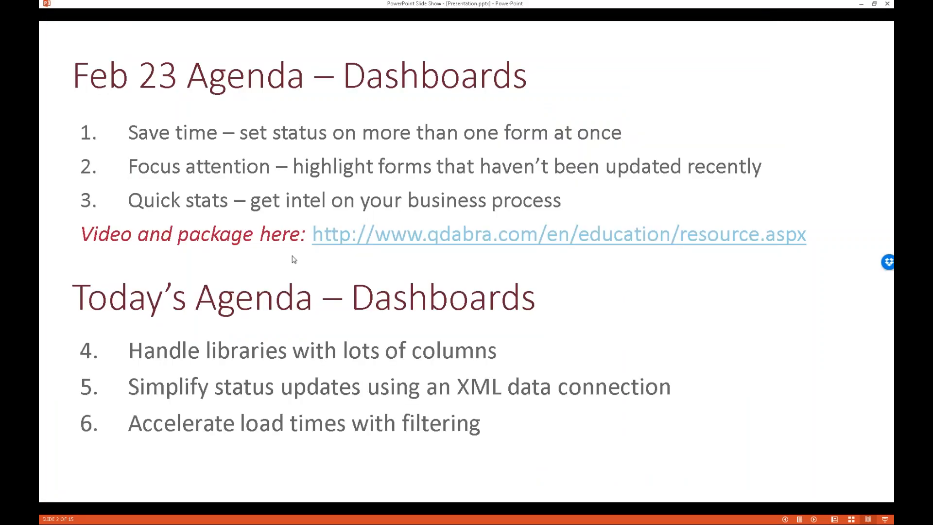
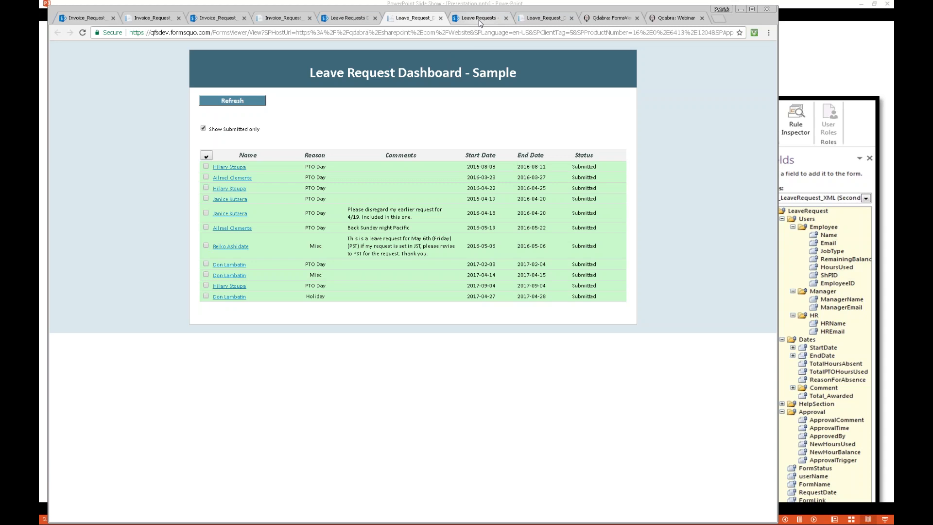
# Step: Look over the Leave Requests library in SharePoint, and return to the Leave Request Dashboard
pyautogui.scroll(-12, 487, 149)
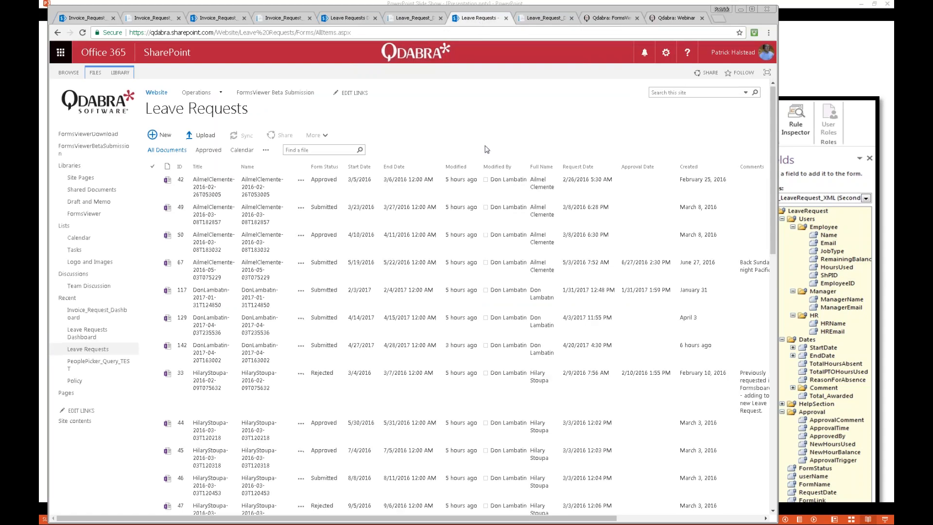
pyautogui.scroll(12, 487, 149)
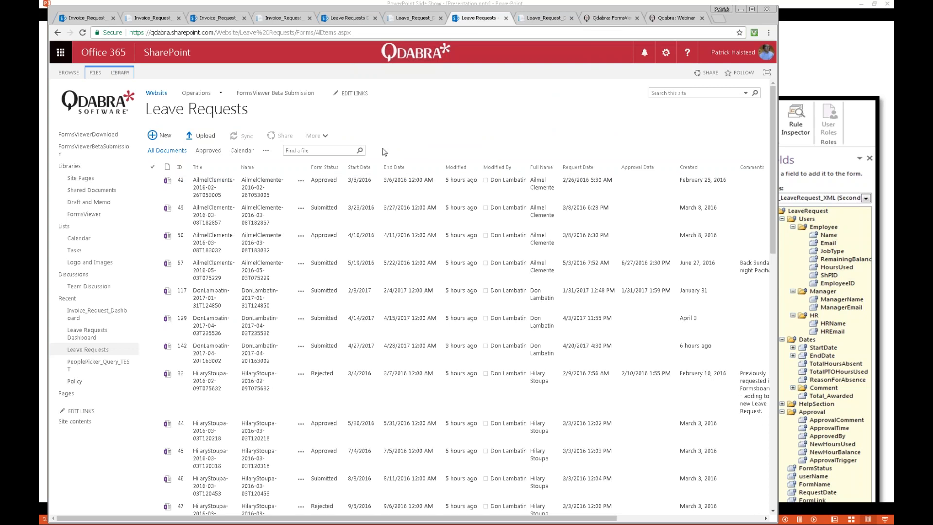
pyautogui.click(409, 19)
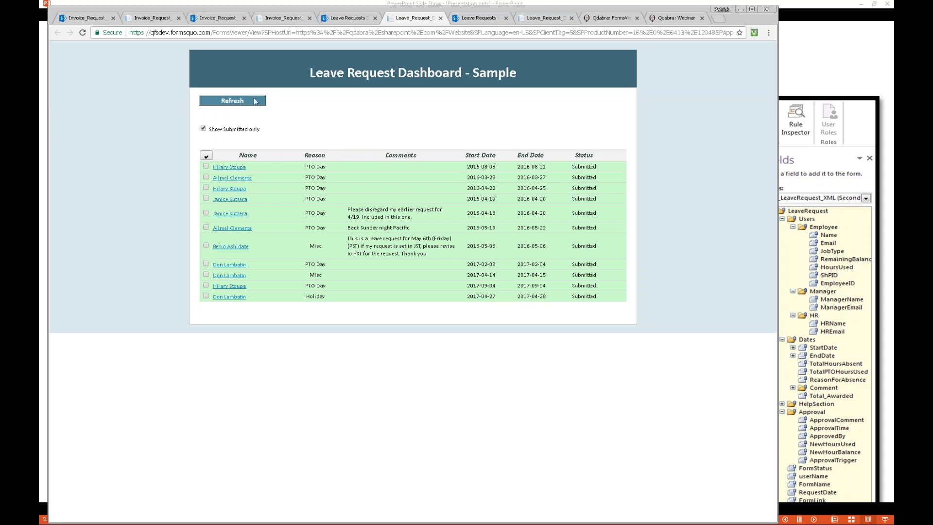
# Step: View leave requests of every status on the dashboard, and restrict the list to submitted ones again
pyautogui.click(213, 127)
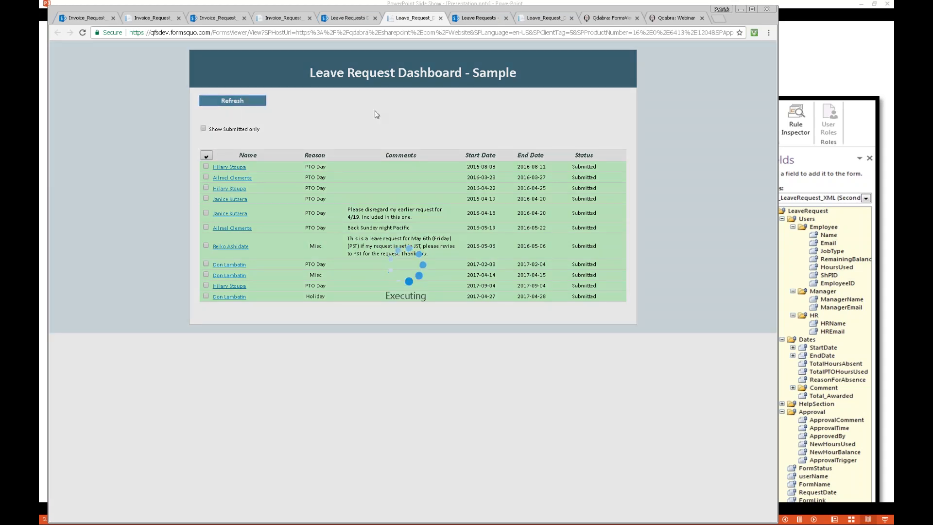
pyautogui.scroll(-1, 382, 142)
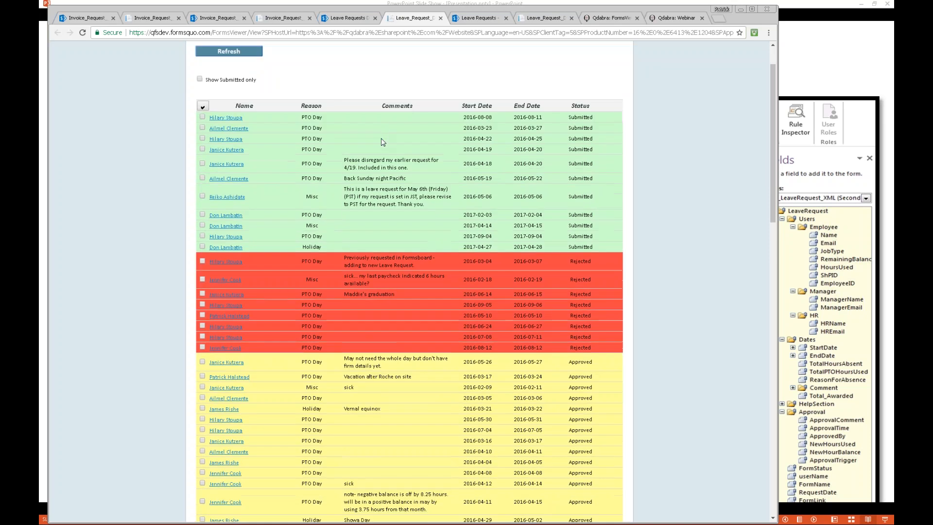
pyautogui.scroll(1, 382, 141)
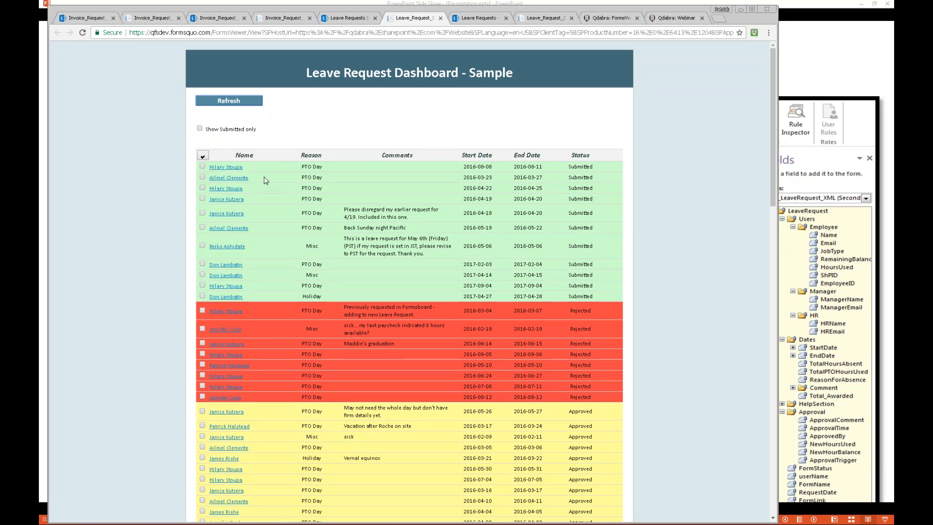
pyautogui.click(199, 128)
pyautogui.click(234, 105)
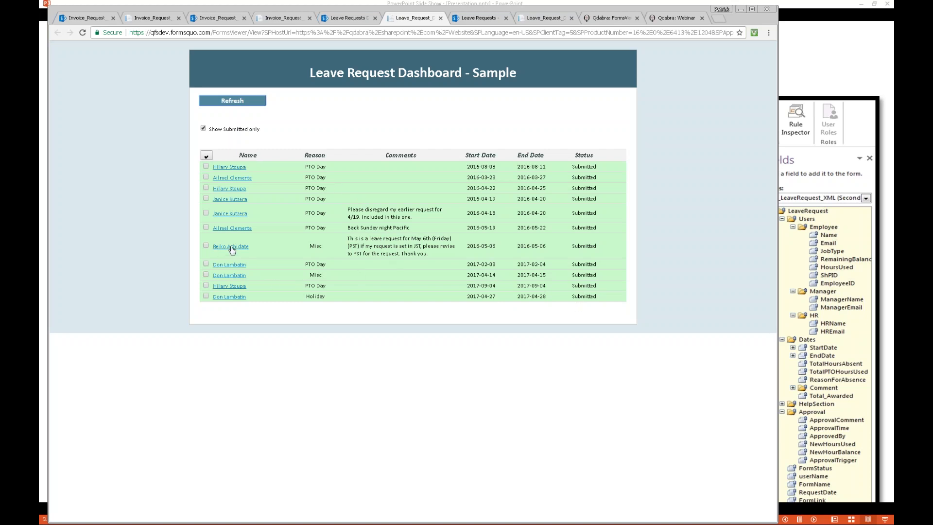
# Step: Select the requests starting 2016-05-06, 2016-05-19 and 2016-04-18, and bulk-update their status to Approved
pyautogui.click(206, 248)
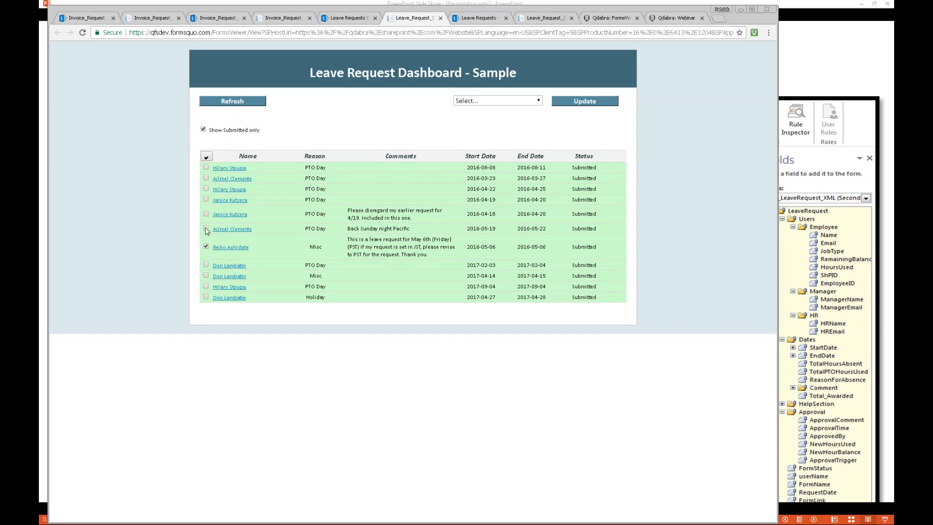
pyautogui.click(206, 229)
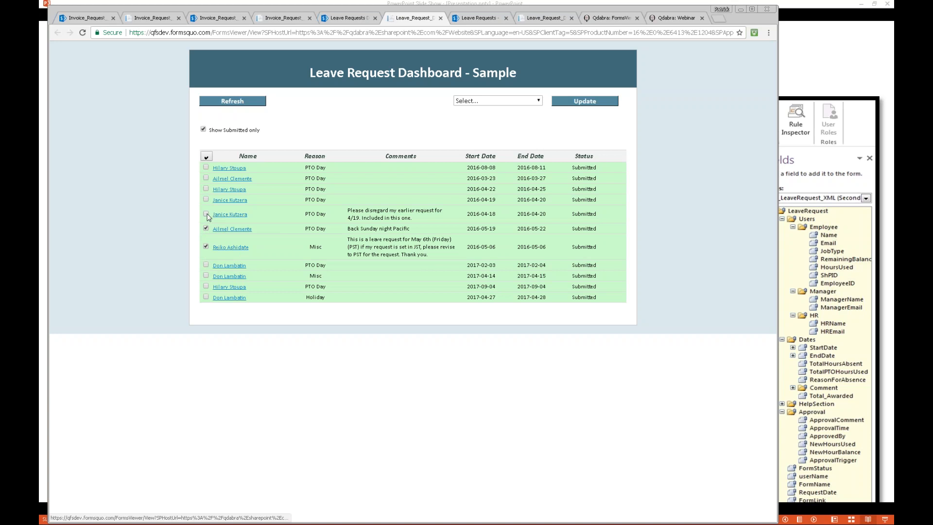
pyautogui.click(206, 214)
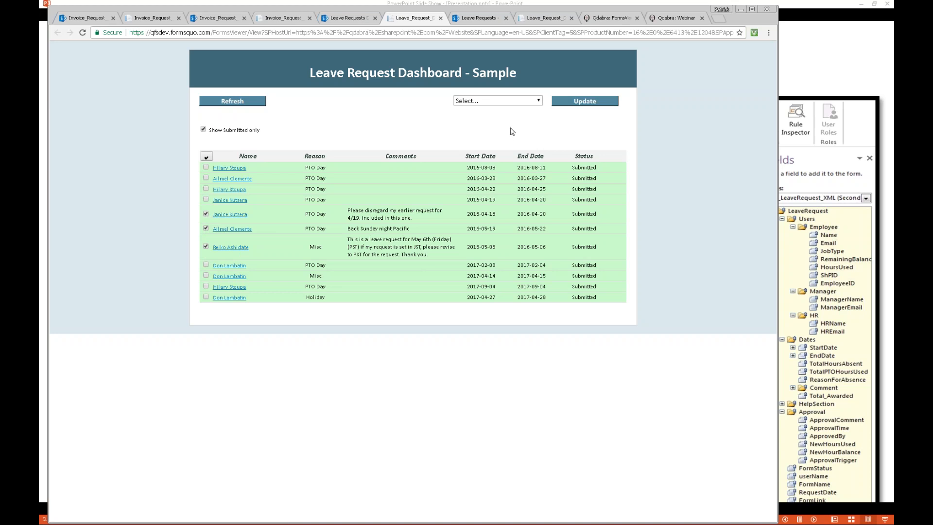
pyautogui.click(516, 102)
pyautogui.click(486, 116)
pyautogui.click(573, 103)
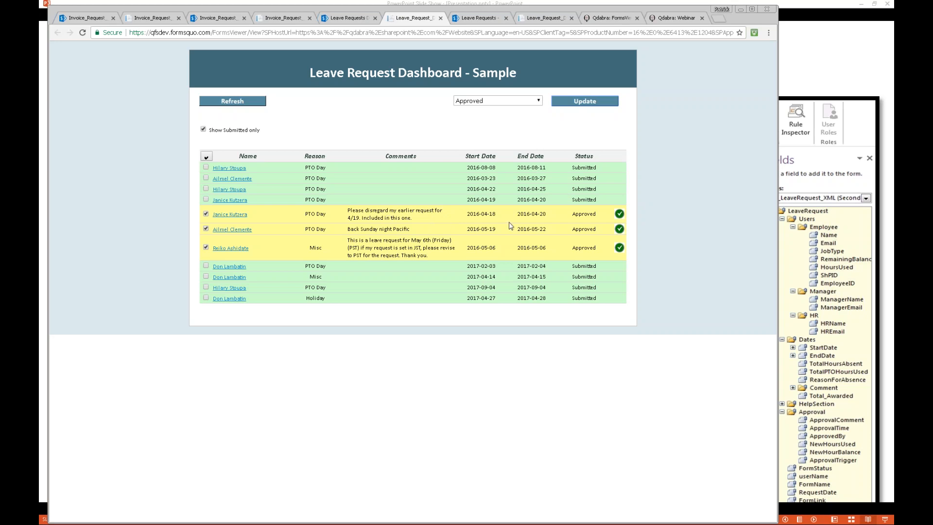
# Step: Switch to the InfoPath template and examine the Update button's Update rule and the fields in the FormLogic group
pyautogui.hotkey('alt', 'Tab')
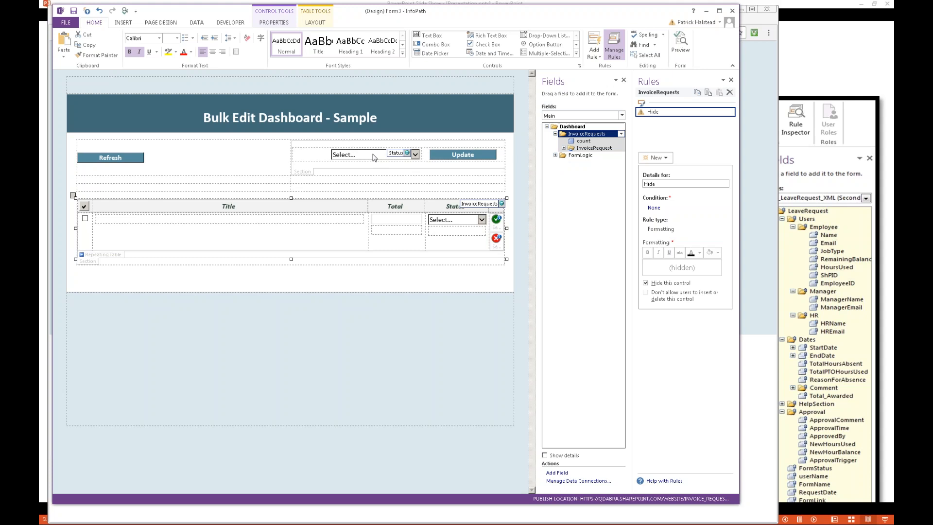
pyautogui.click(467, 159)
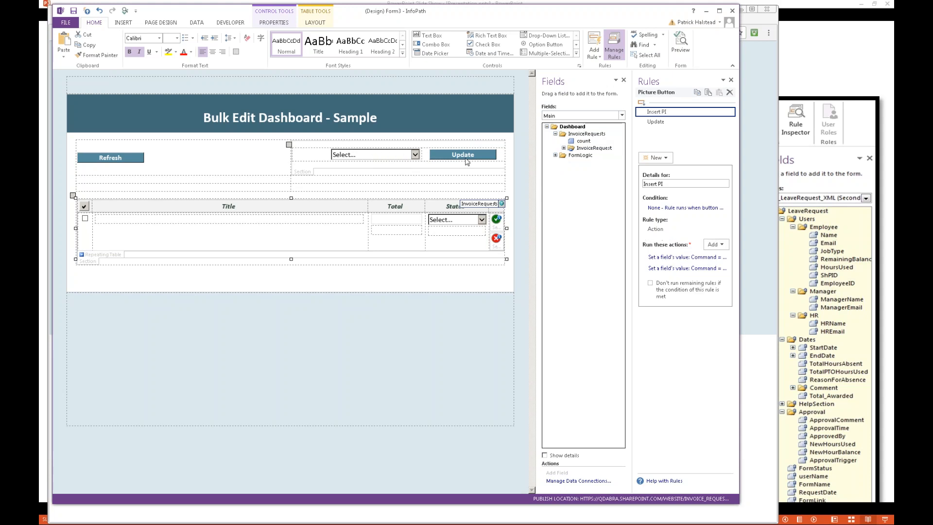
pyautogui.click(680, 122)
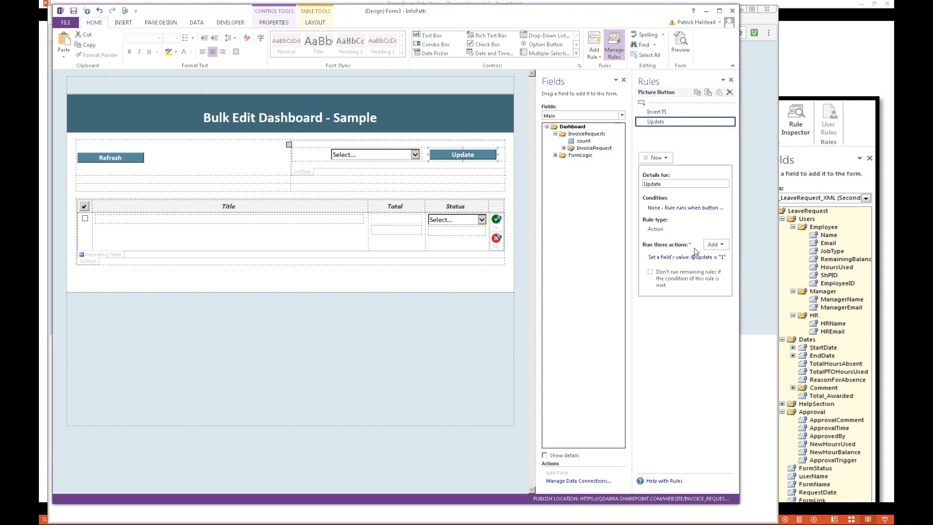
pyautogui.click(555, 155)
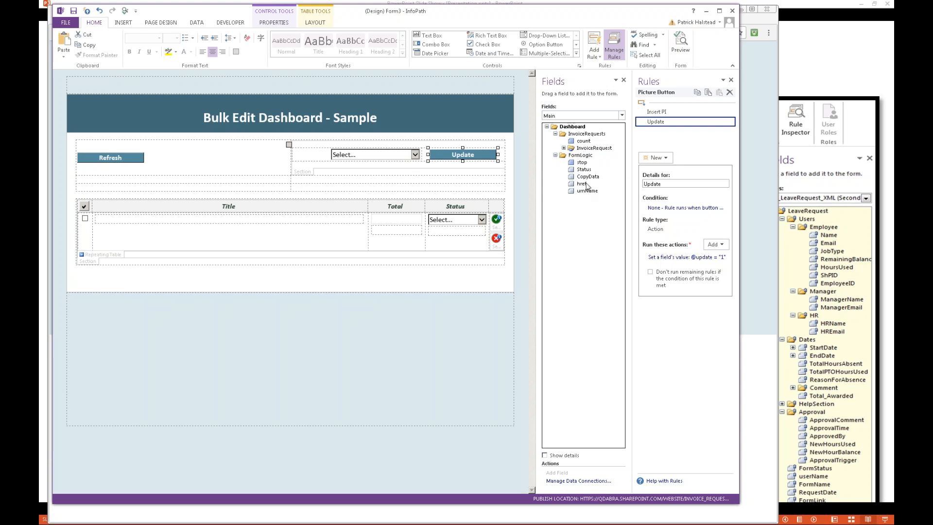
pyautogui.moveTo(589, 185)
pyautogui.click(622, 115)
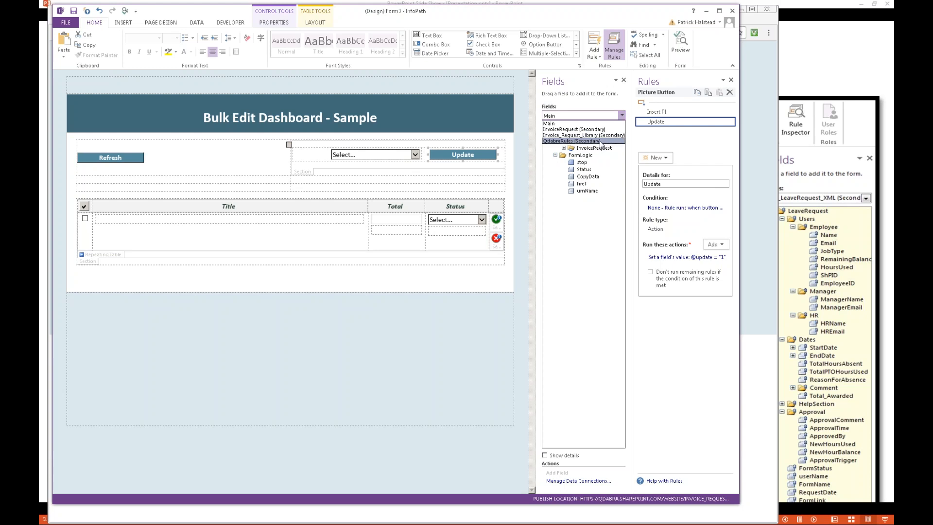
pyautogui.click(593, 238)
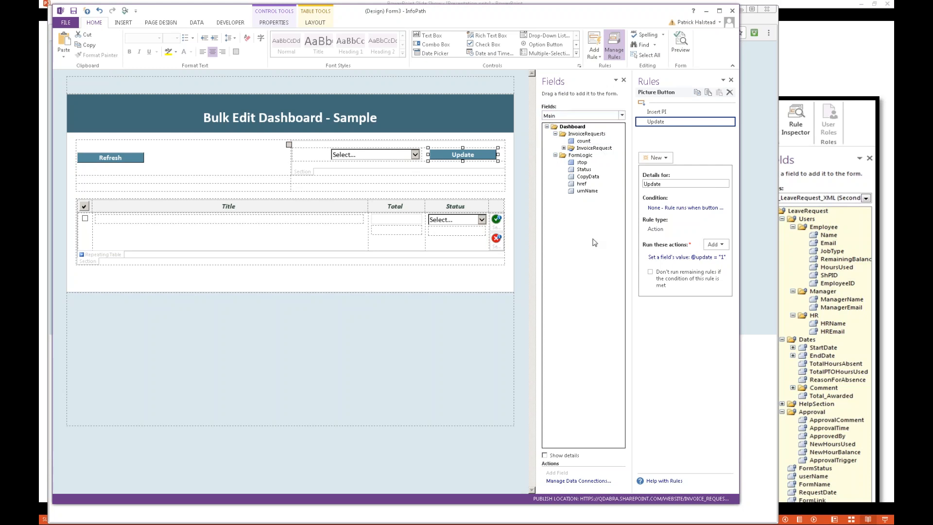
# Step: Glance at the browser dashboard, and examine the Update current Status rule on the InvoiceRequest group's update field in InfoPath
pyautogui.click(756, 118)
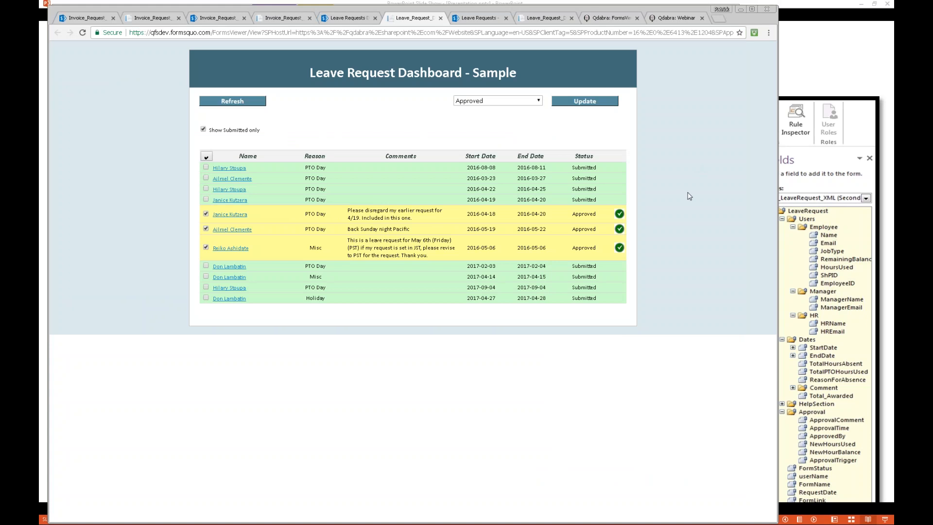
pyautogui.hotkey('alt', 'Tab')
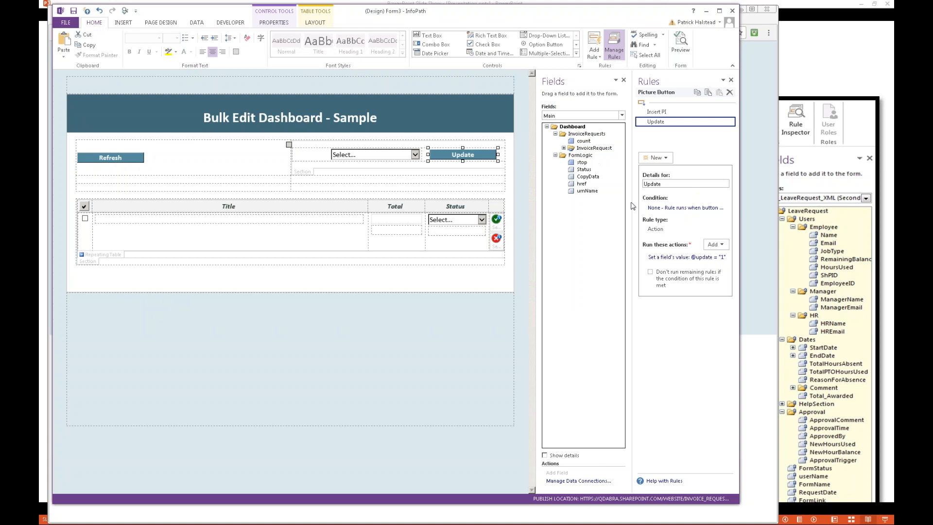
pyautogui.click(564, 148)
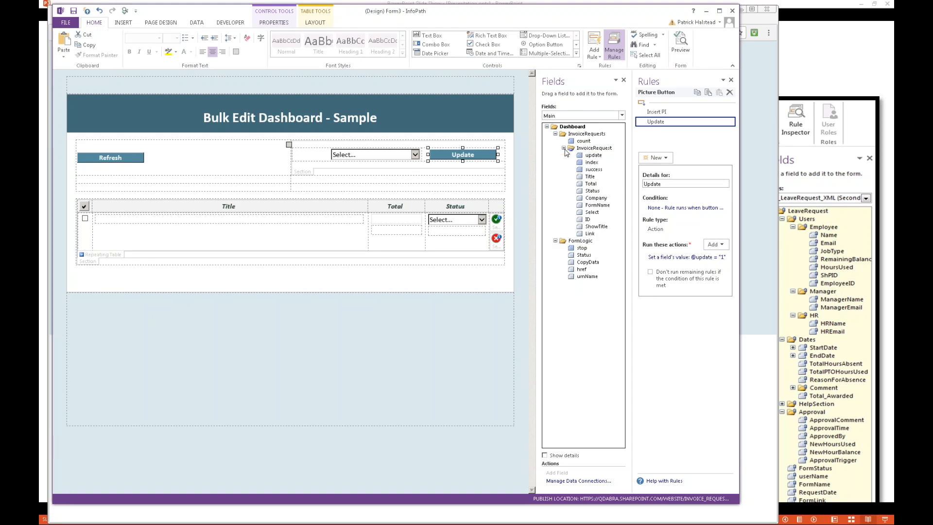
pyautogui.click(594, 155)
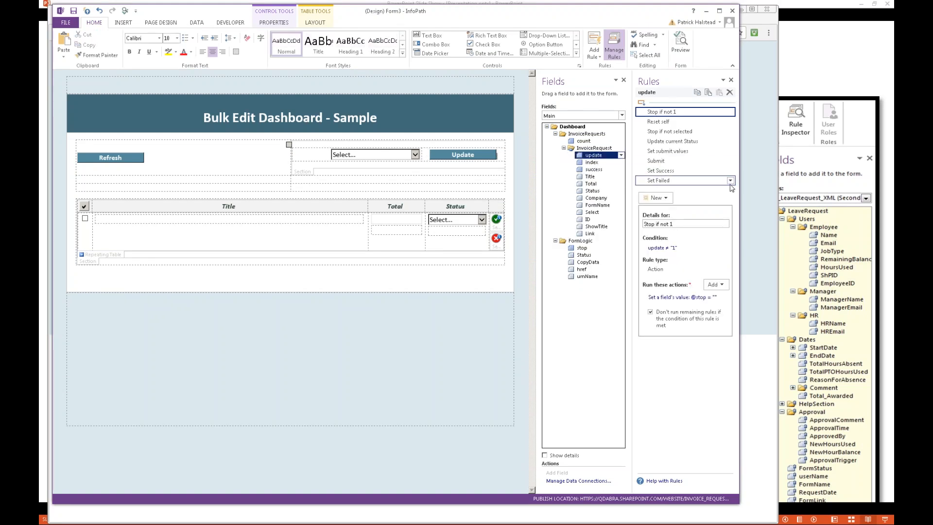
pyautogui.click(688, 143)
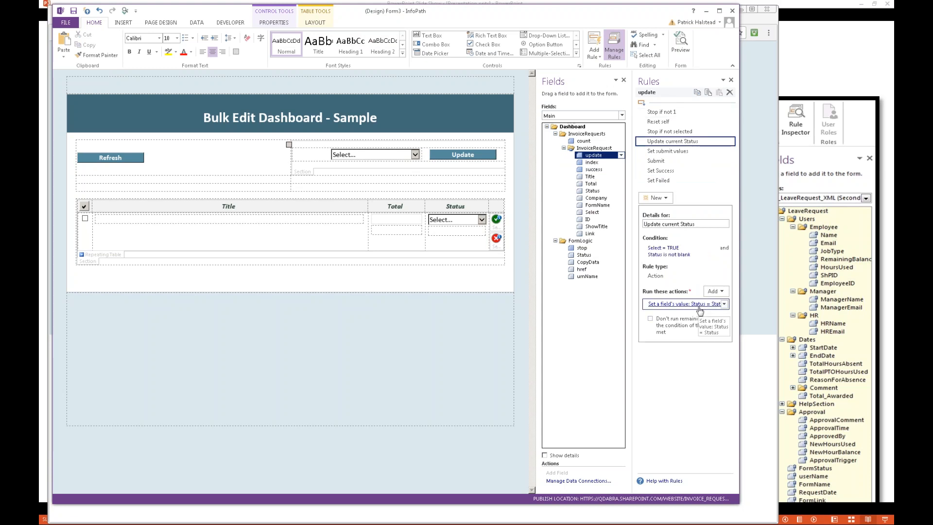
# Step: Examine the Submit rule's action on the update field, including the full SubmitToSharePoint command and its parameters
pyautogui.click(673, 162)
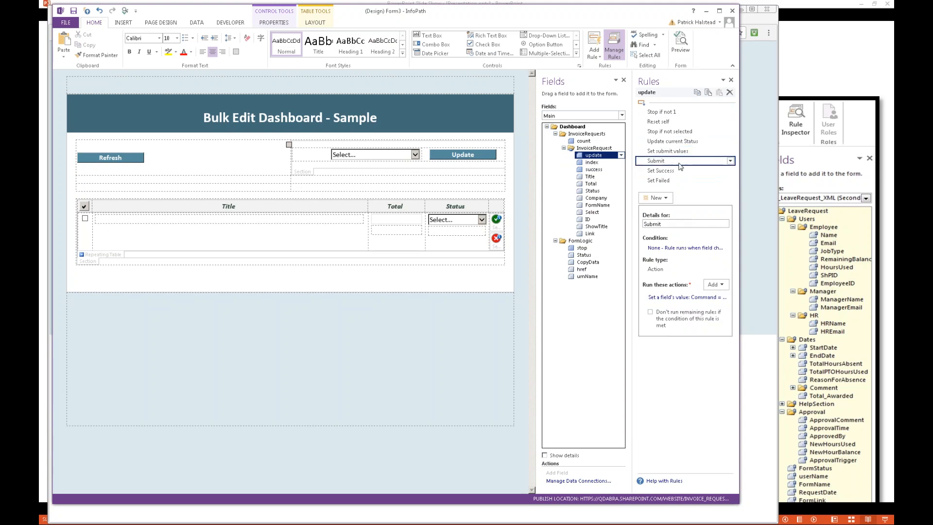
pyautogui.click(689, 298)
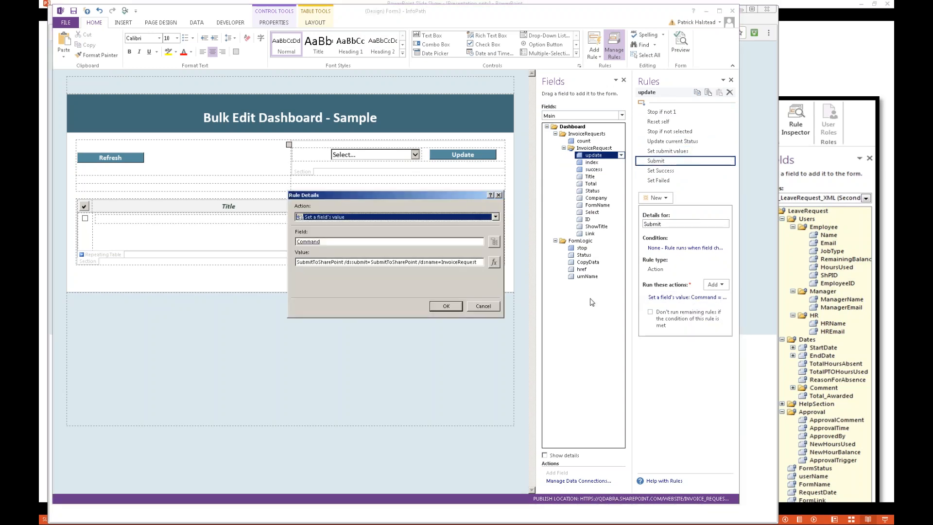
pyautogui.click(488, 307)
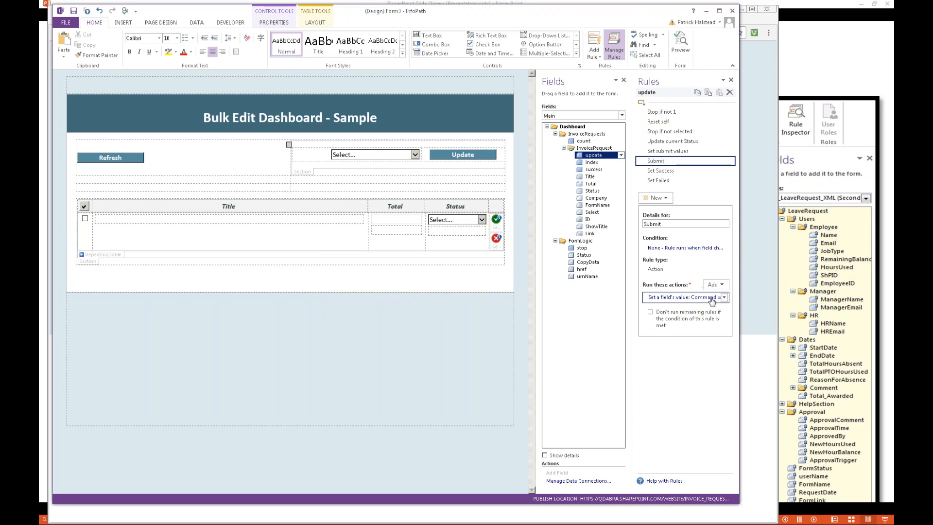
pyautogui.click(591, 296)
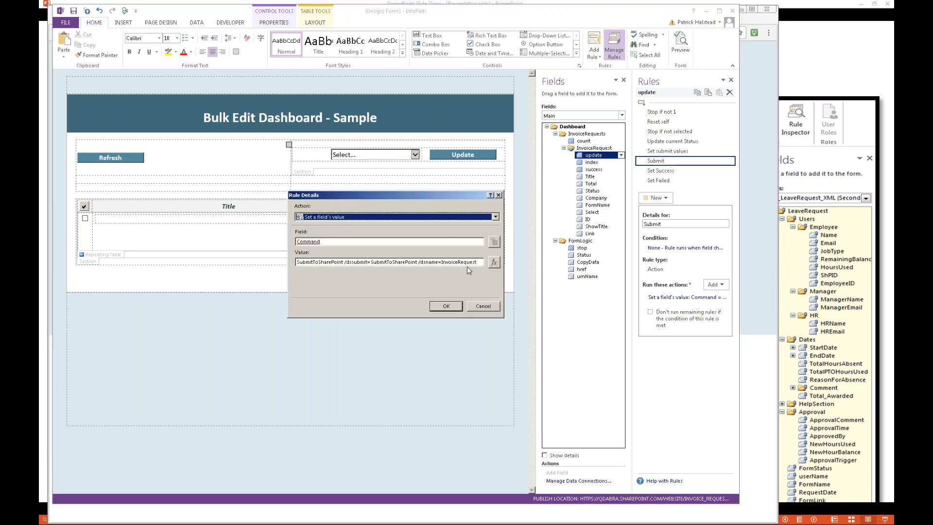
pyautogui.doubleClick(312, 263)
pyautogui.click(405, 263)
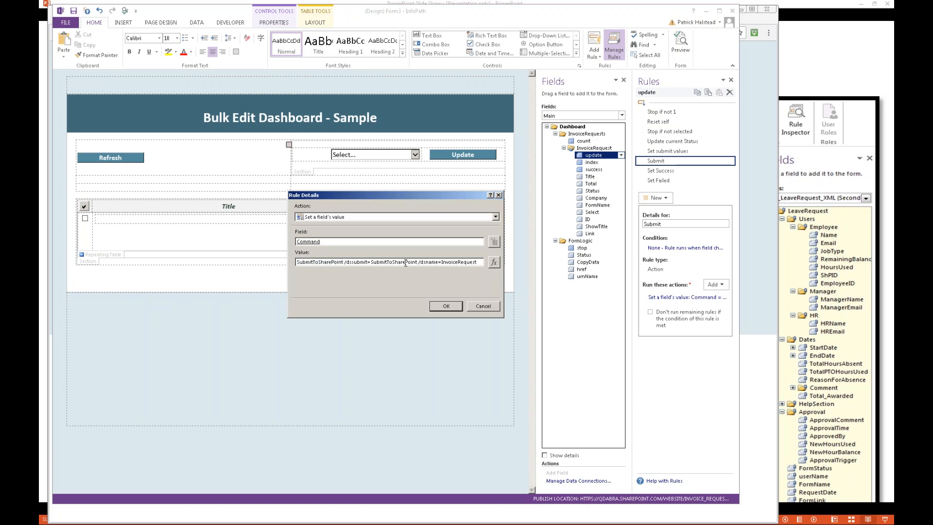
pyautogui.hotkey('ctrl', 'a')
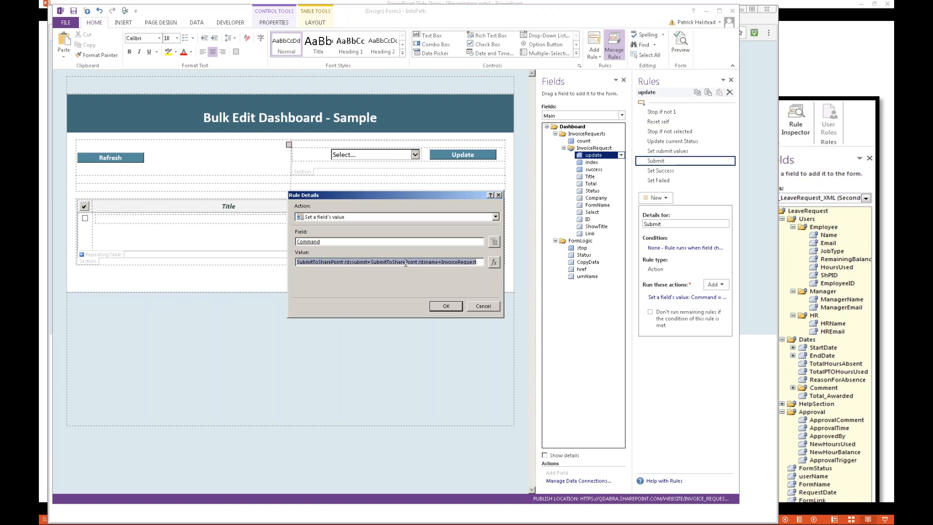
pyautogui.click(332, 263)
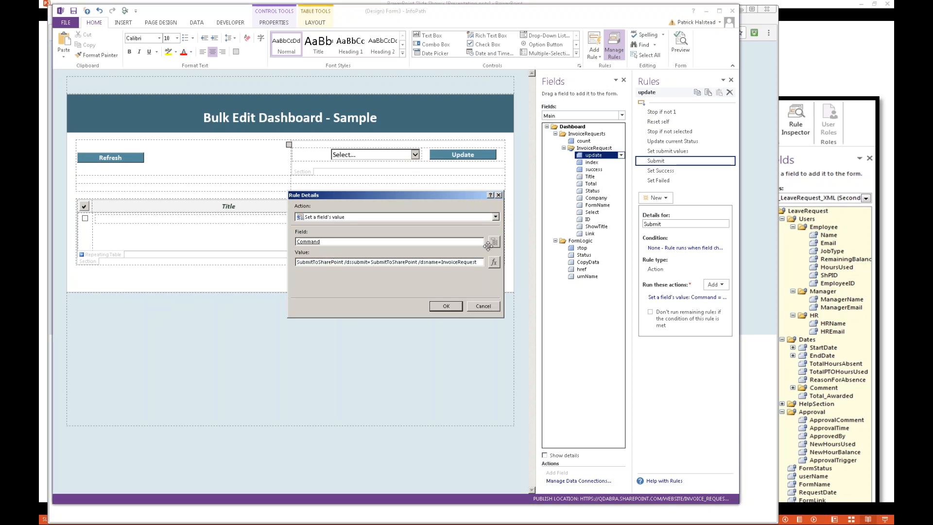
pyautogui.press('Return')
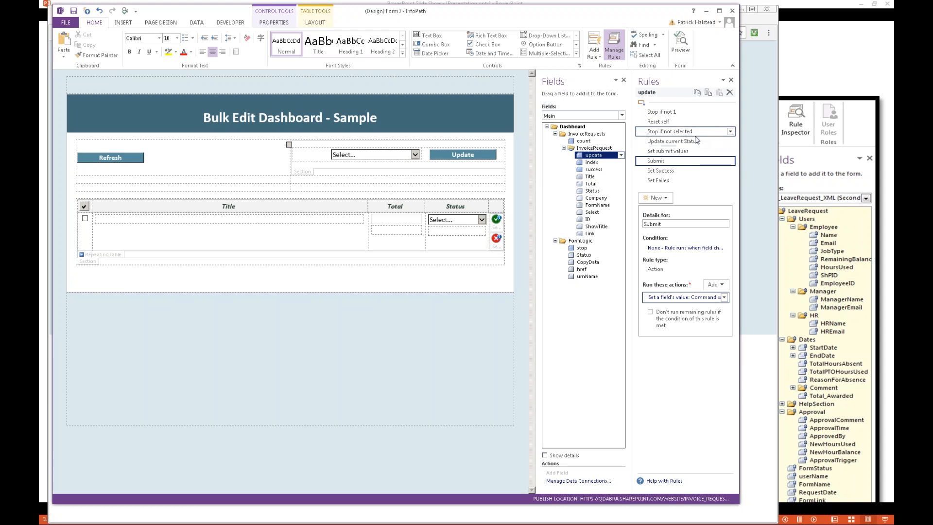
# Step: Review the Set submit values rule and the Submit rule's command, and switch back to the Leave Request Dashboard in the browser
pyautogui.click(690, 152)
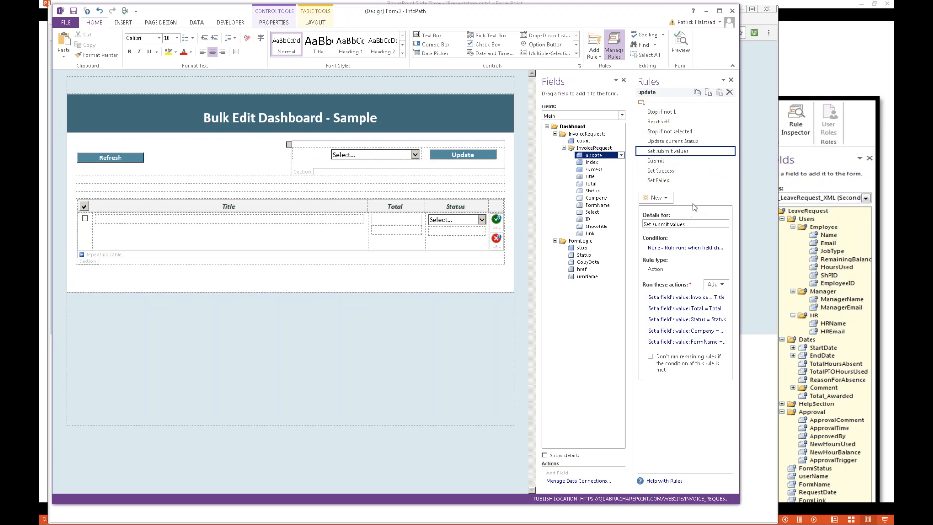
pyautogui.click(670, 161)
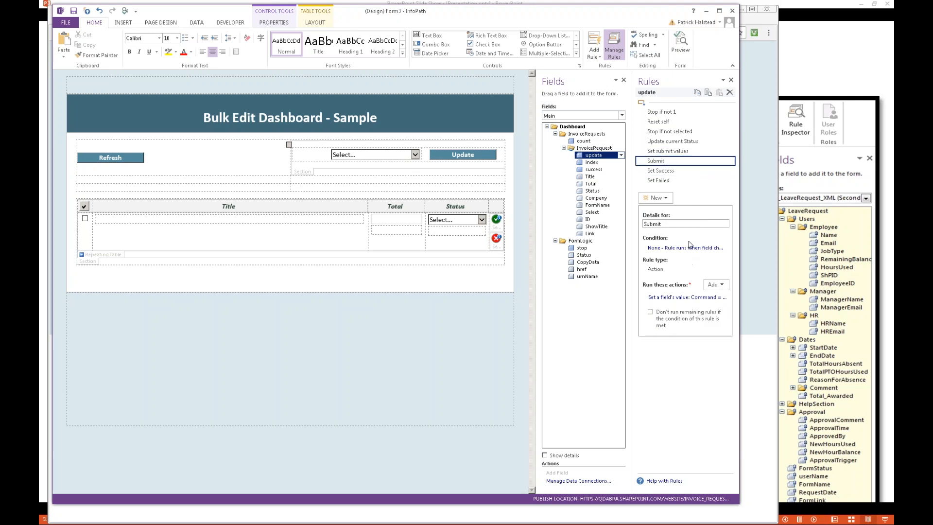
pyautogui.click(702, 298)
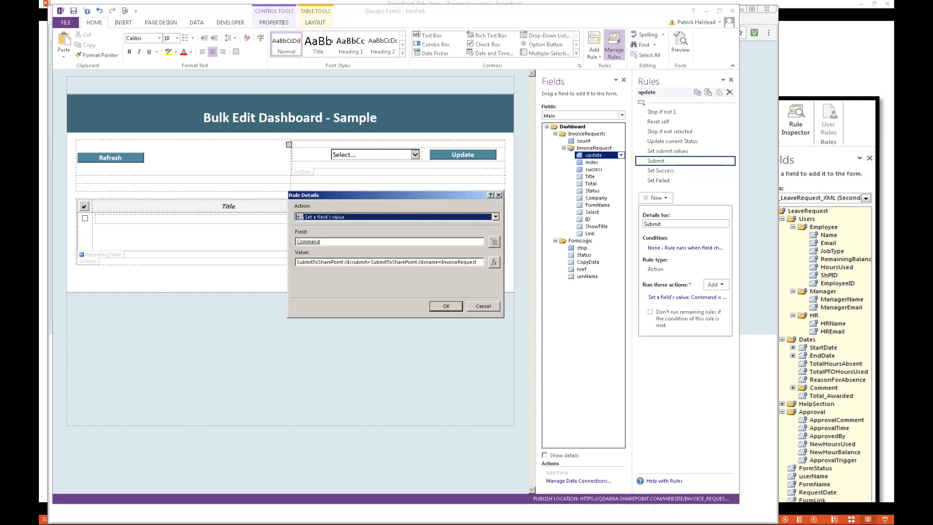
pyautogui.press('Escape')
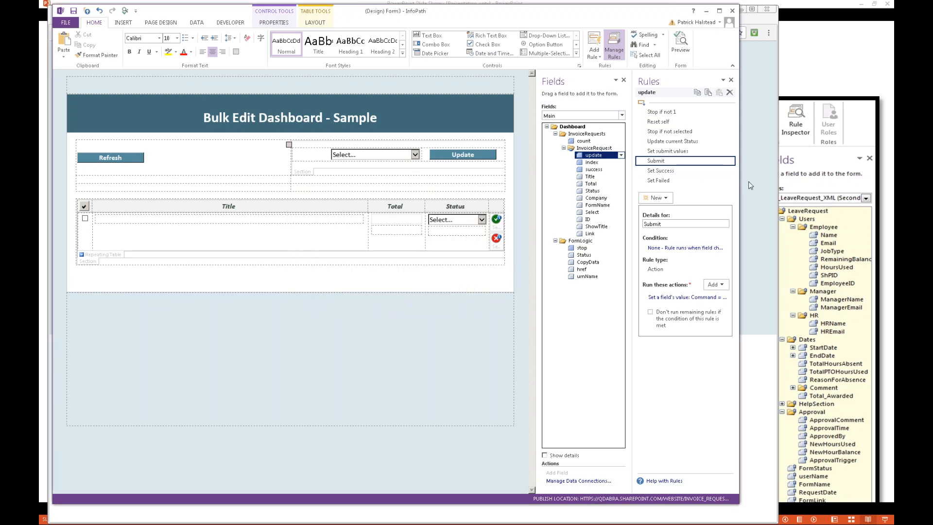
pyautogui.click(751, 185)
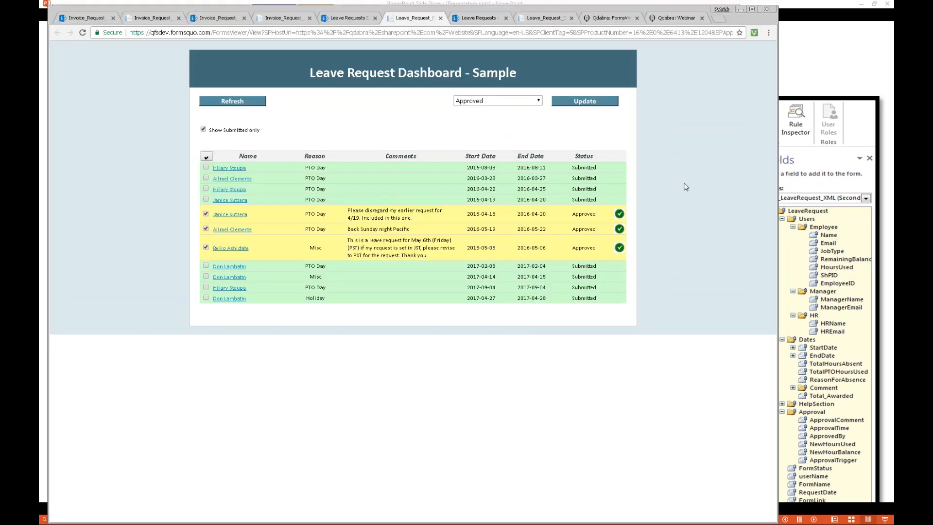
# Step: Switch to the Leave Request Dashboard template in InfoPath and examine the action of the Update button's Update rule
pyautogui.hotkey('alt', 'Tab')
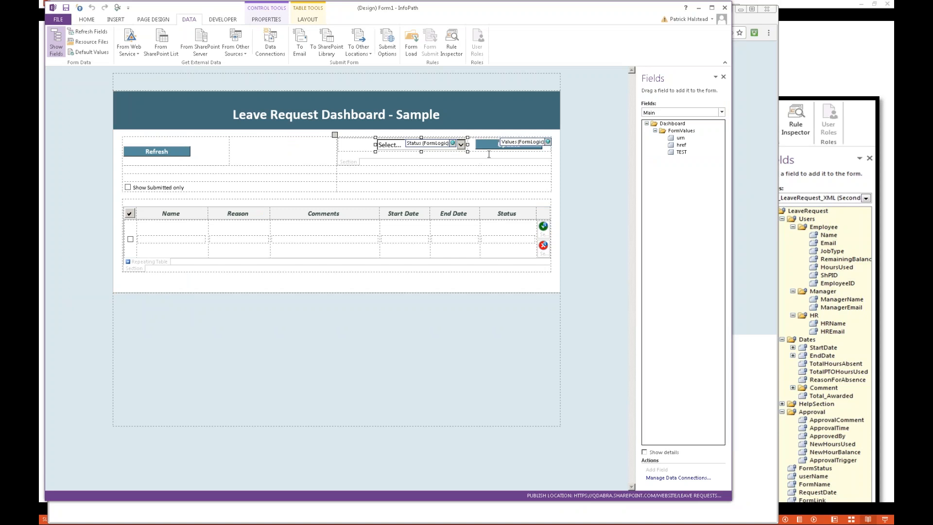
pyautogui.click(508, 146)
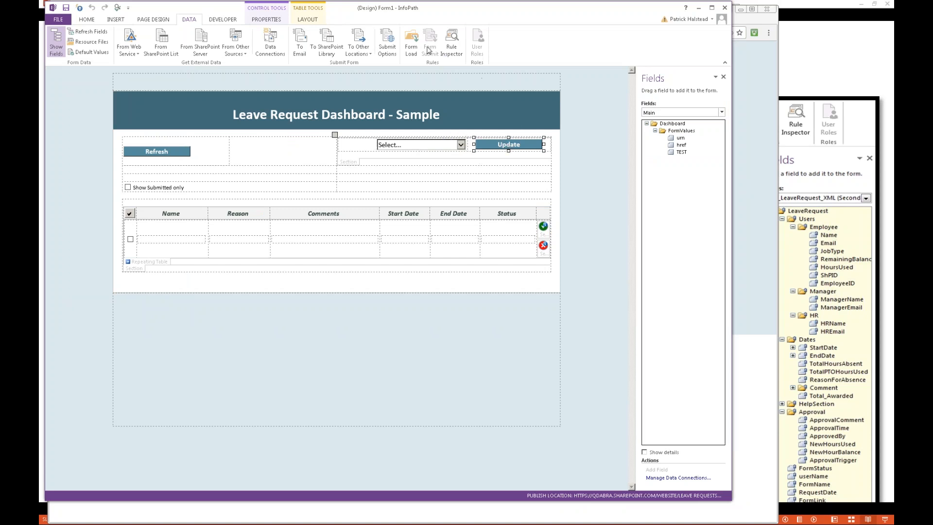
pyautogui.click(81, 21)
pyautogui.click(607, 49)
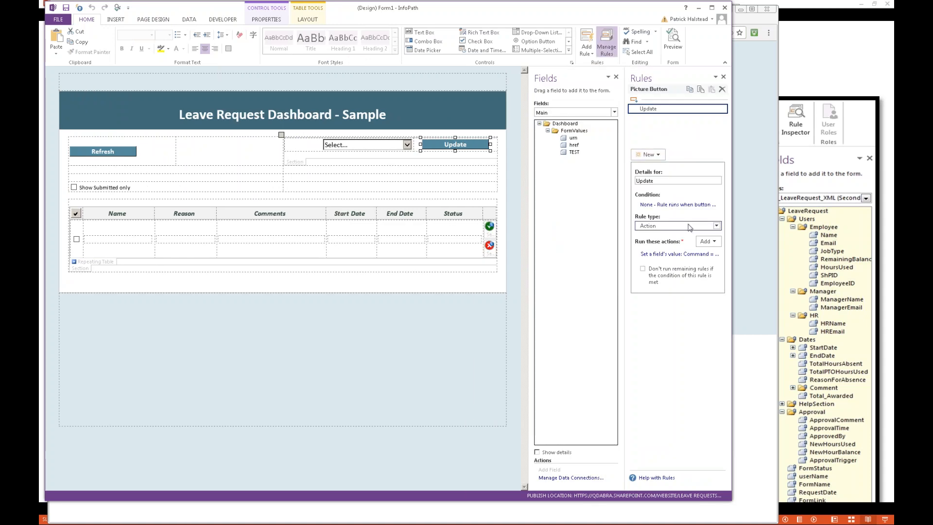
pyautogui.click(676, 254)
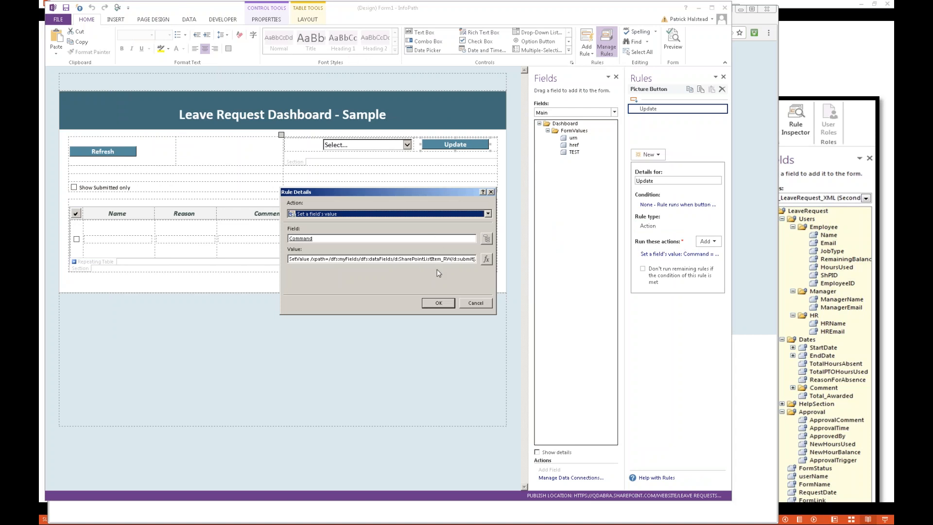
pyautogui.click(465, 303)
# Step: Show the fields of the GET_LeaveRequest_XML secondary data source and examine its details in the form's data connections
pyautogui.click(594, 114)
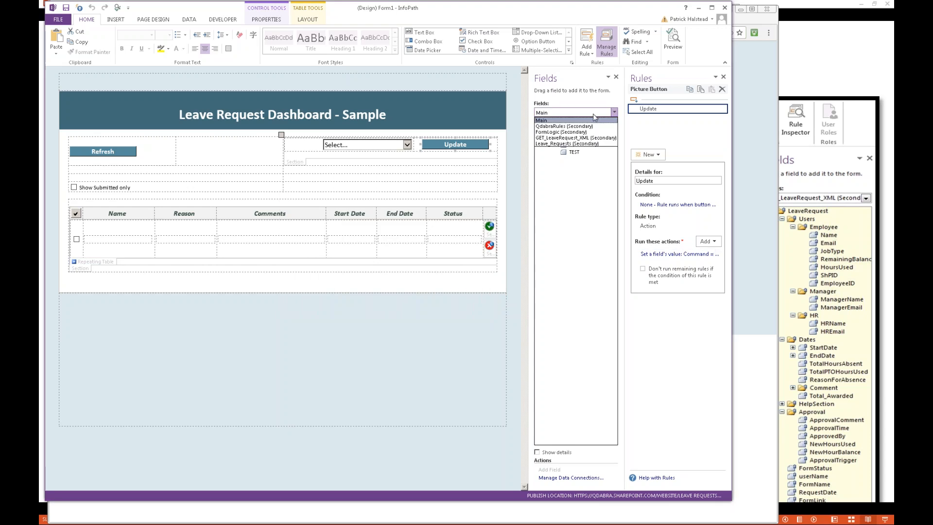
pyautogui.click(587, 141)
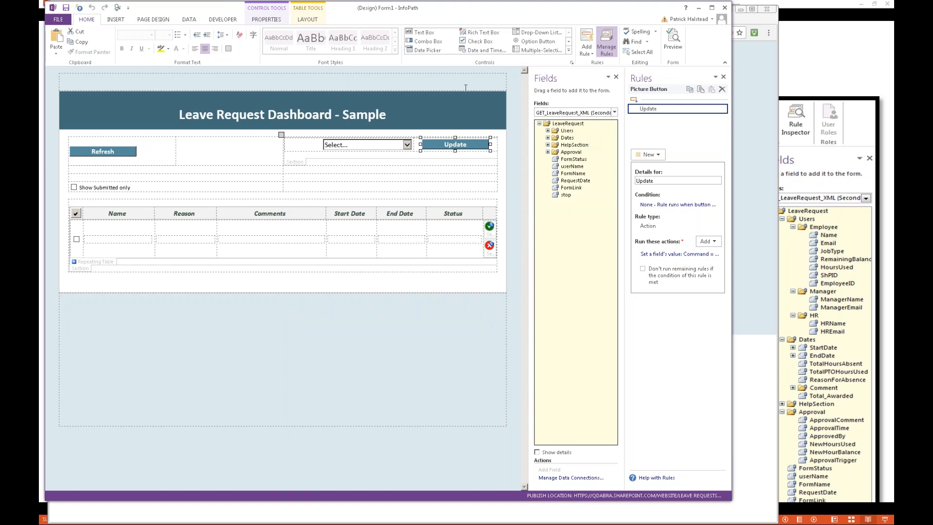
pyautogui.click(190, 20)
pyautogui.click(268, 49)
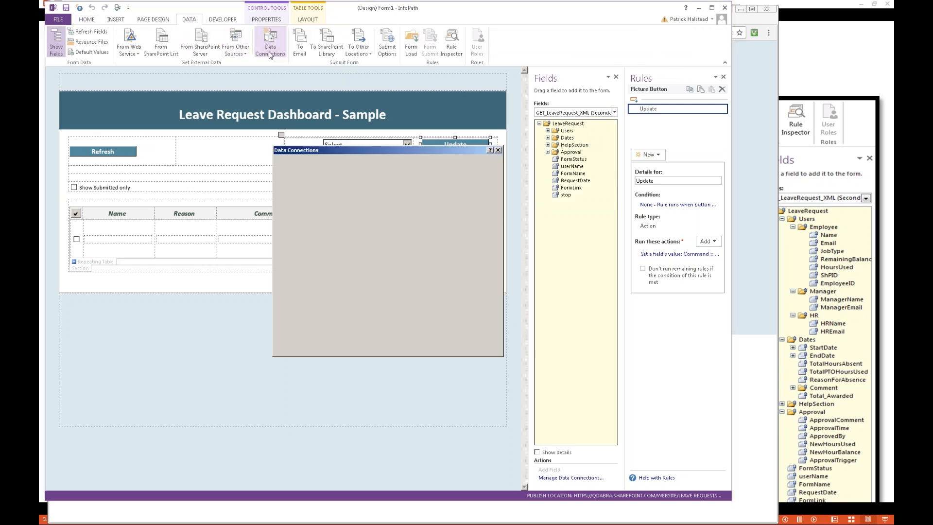
pyautogui.click(317, 180)
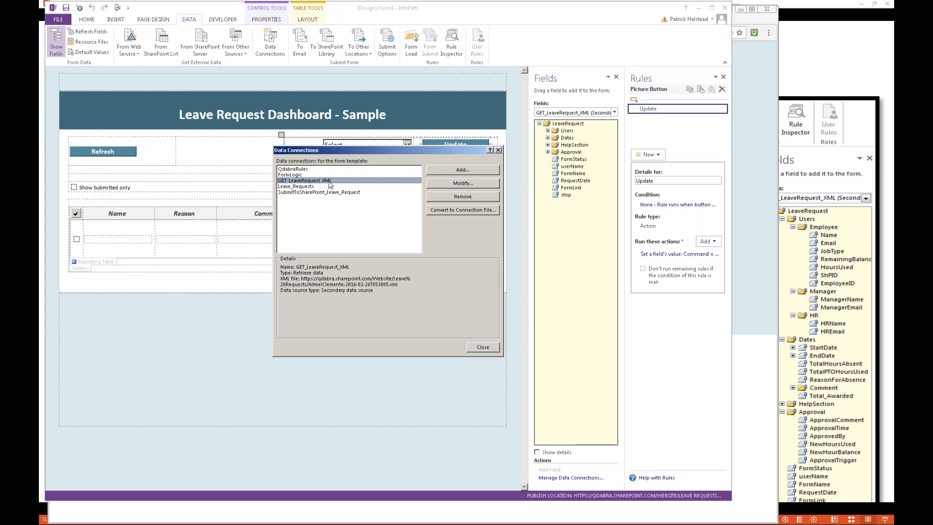
pyautogui.press('Escape')
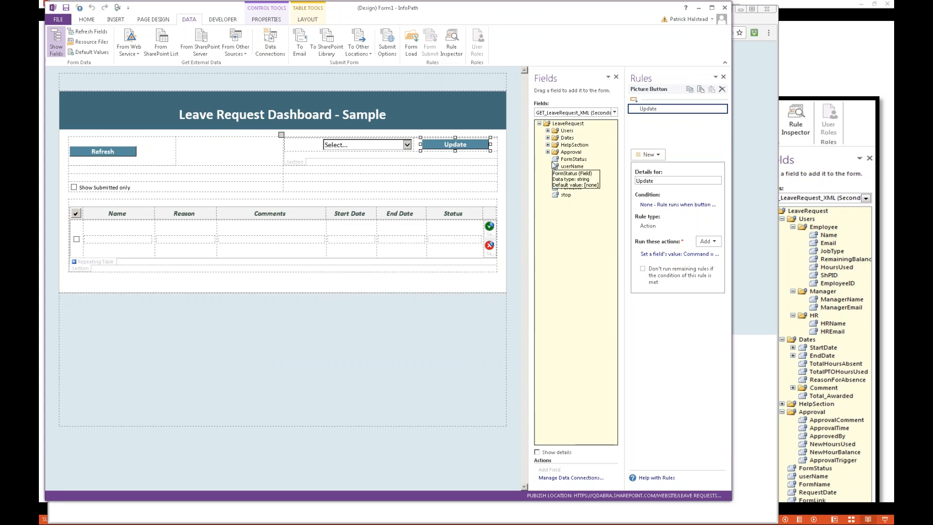
# Step: Examine the full SetValue command in the Update rule's action, through to its Leave_Requests data source parameter
pyautogui.click(680, 254)
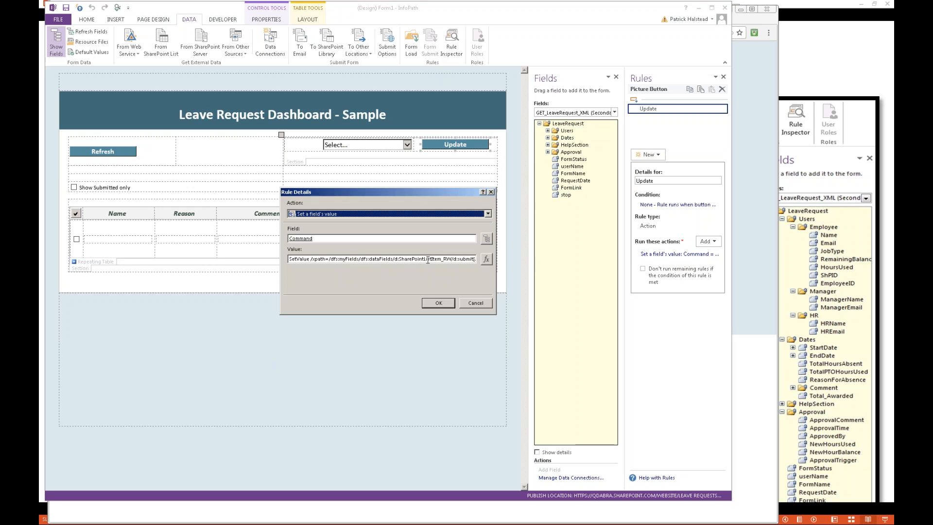
pyautogui.click(428, 260)
pyautogui.hotkey('ctrl', 'a')
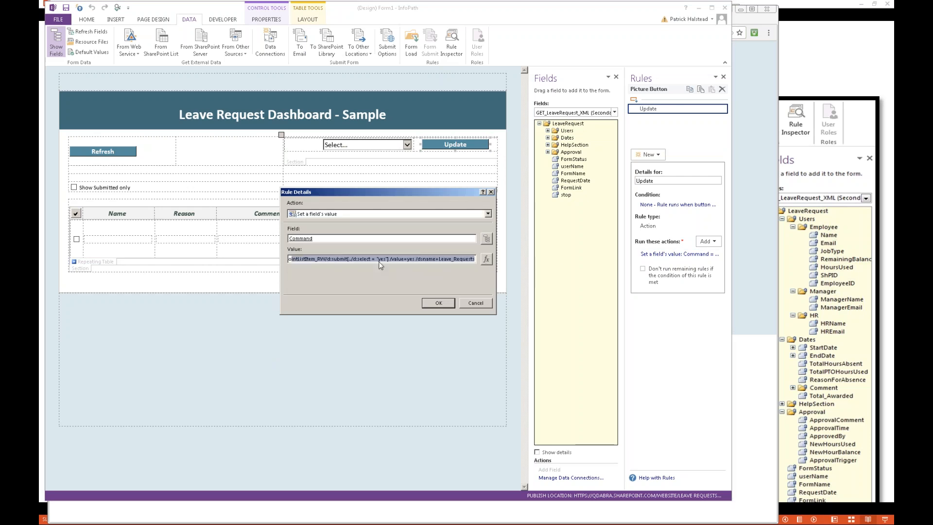
pyautogui.click(379, 260)
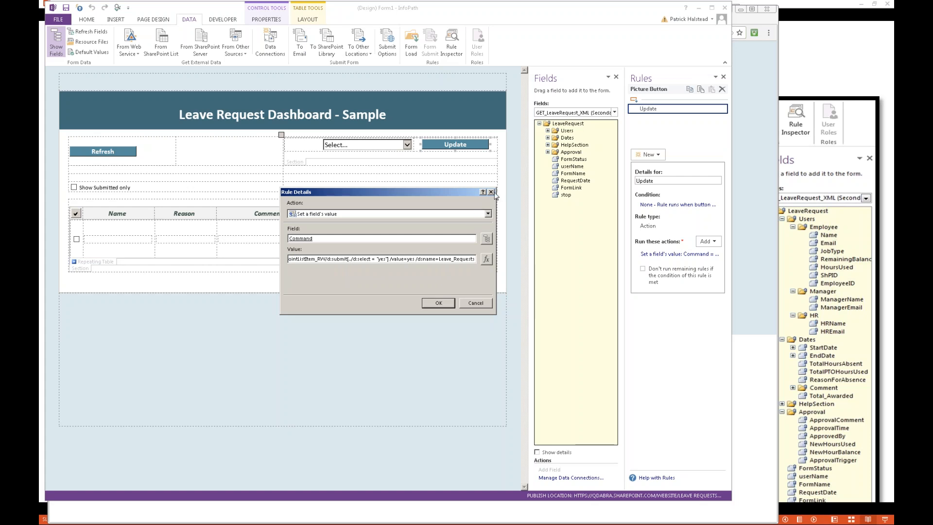
pyautogui.press('Return')
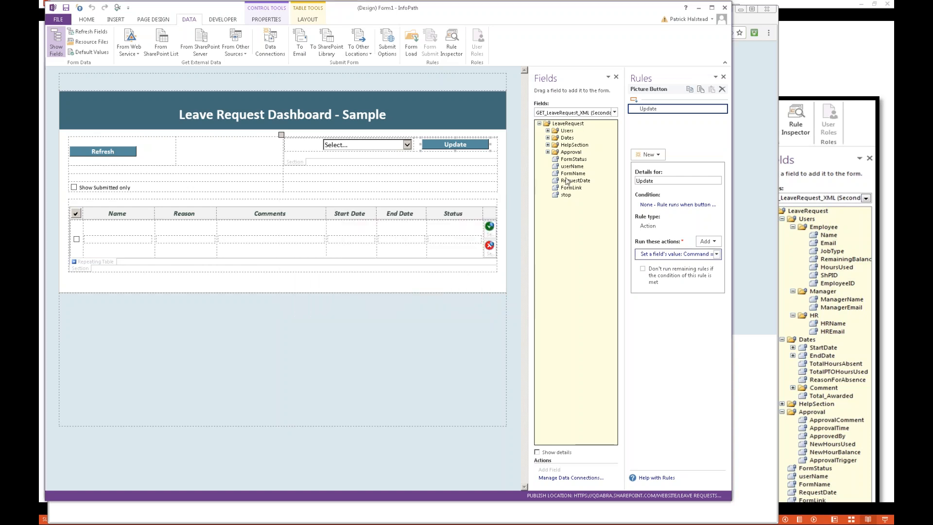
# Step: Expand the Approval, HelpSection and Dates groups of GET_LeaveRequest_XML to examine their fields
pyautogui.click(549, 152)
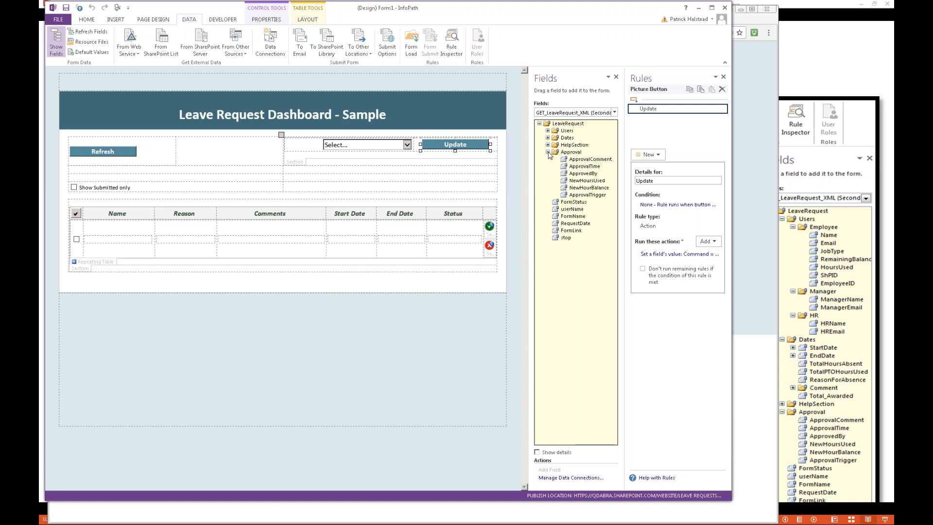
pyautogui.click(548, 145)
pyautogui.click(548, 137)
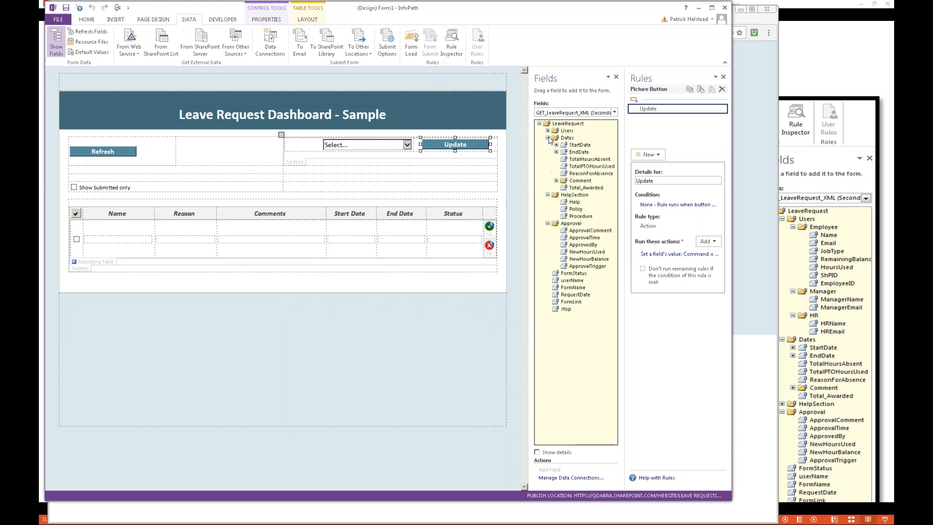
# Step: Show the Leave_Requests data source, expand its dataFields down to the list item, and examine the rules on the submit field
pyautogui.click(554, 114)
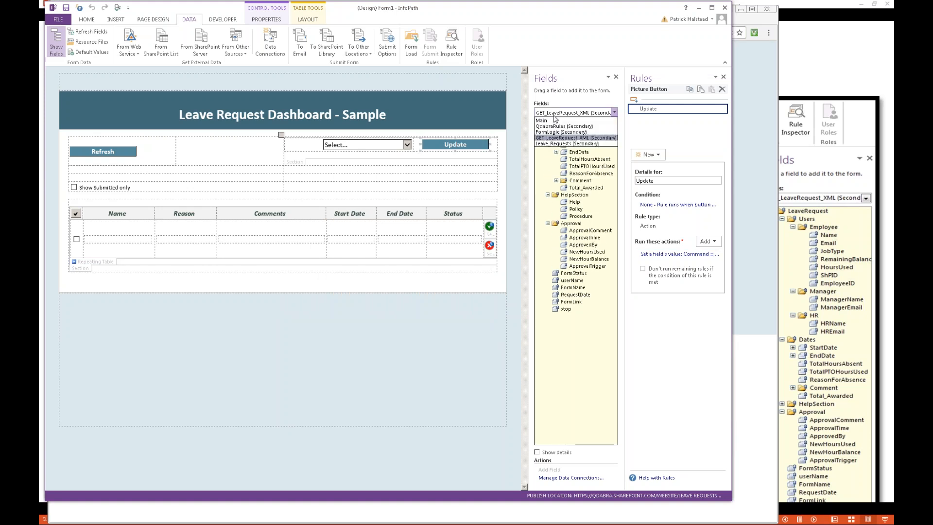
pyautogui.click(564, 143)
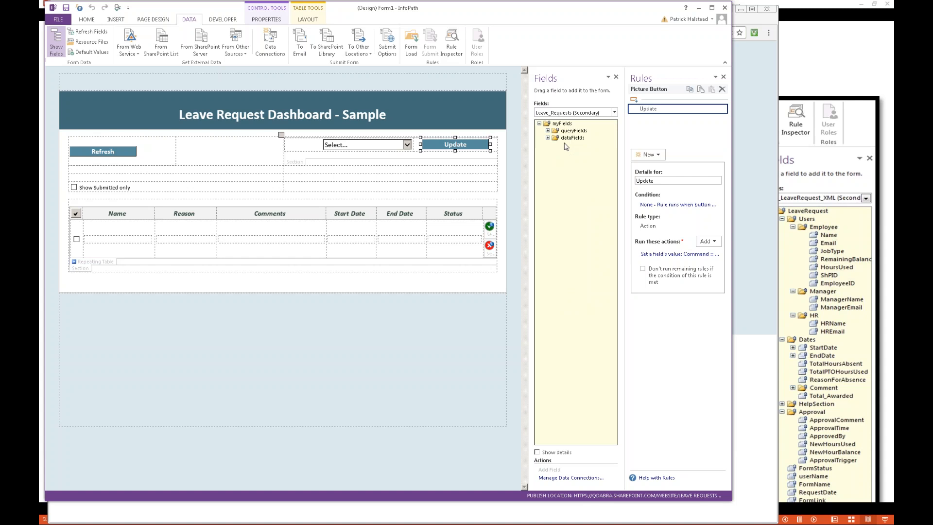
pyautogui.click(549, 138)
pyautogui.click(556, 145)
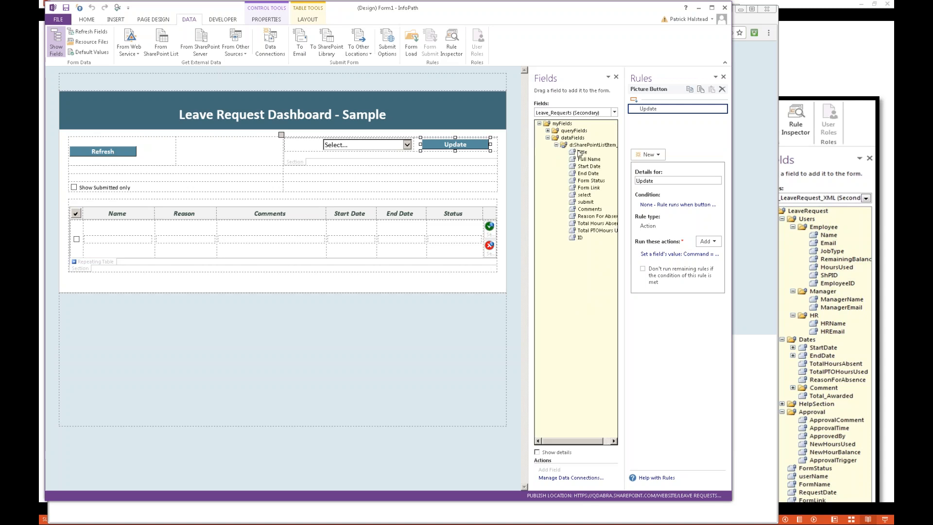
pyautogui.click(590, 203)
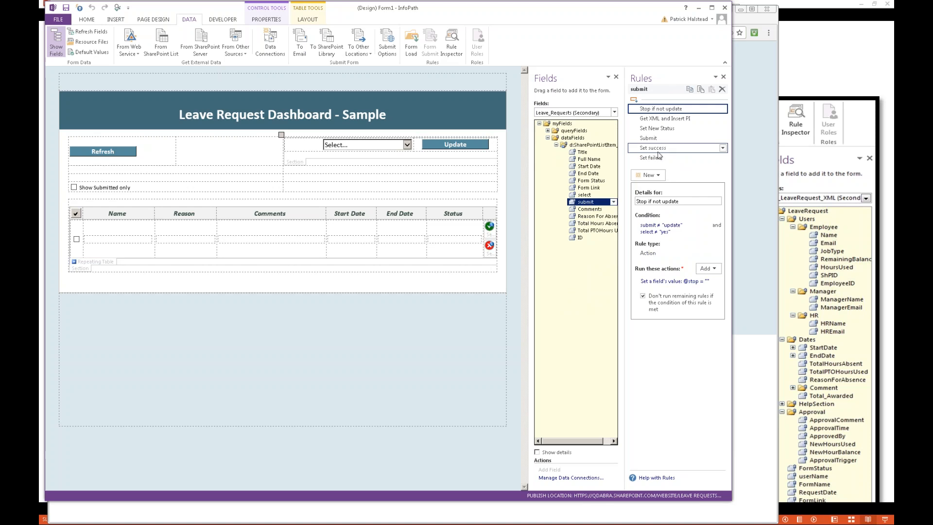
# Step: Examine the Submit rule's SubmitToSharePoint command on the submit field, highlighting its /dssubmit parameter
pyautogui.click(660, 141)
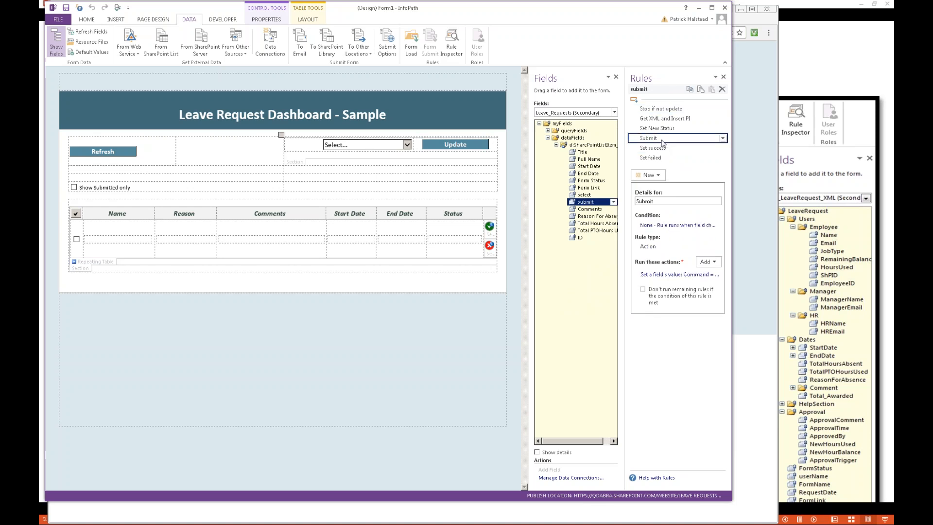
pyautogui.click(683, 275)
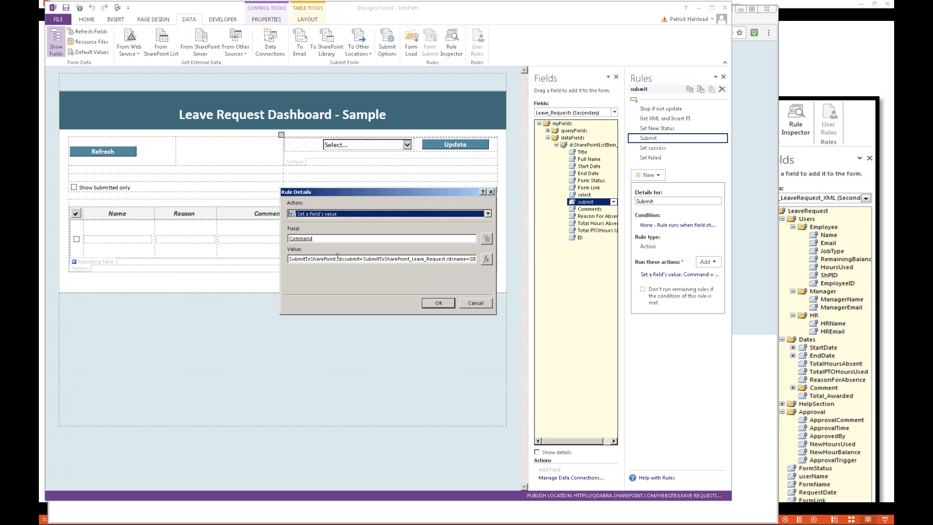
pyautogui.moveTo(337, 258); pyautogui.dragTo(443, 259)
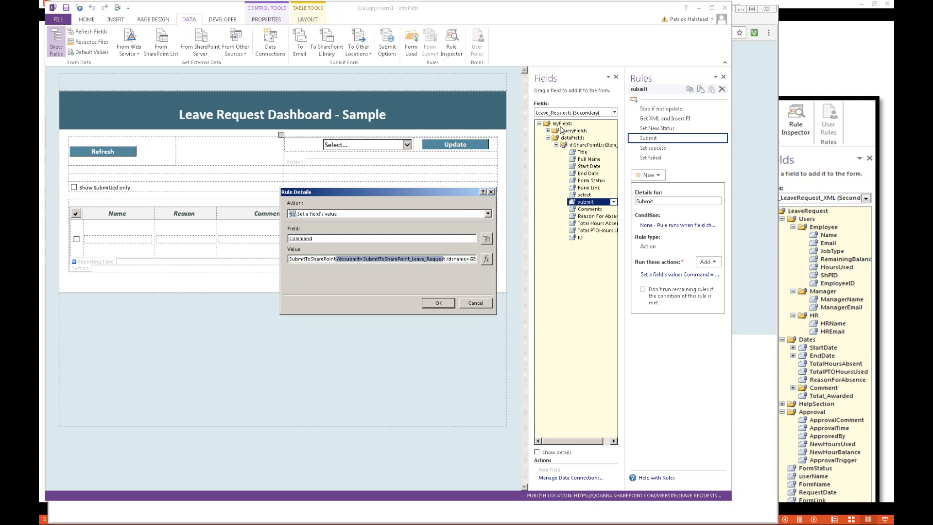
pyautogui.press('Return')
# Step: Recheck the Leave_Requests data source and review the rest of the Submit rule's command, including its /dsname=GET_LeaveRequest_XML parameter
pyautogui.click(585, 114)
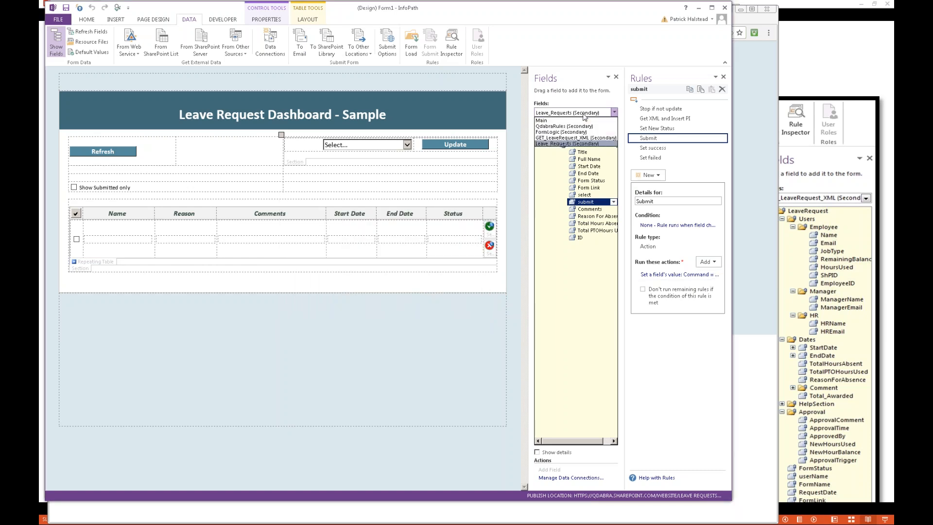
pyautogui.click(585, 144)
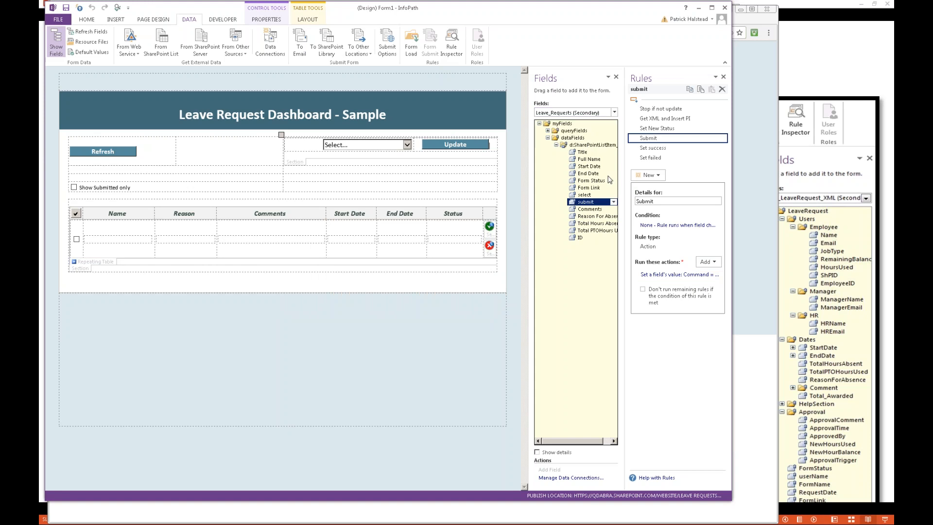
pyautogui.click(675, 274)
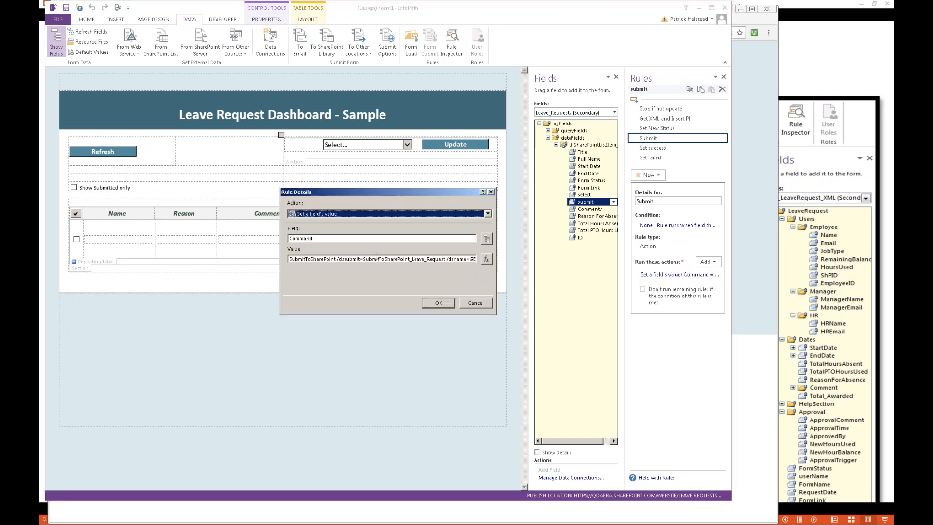
pyautogui.moveTo(358, 257); pyautogui.dragTo(492, 258)
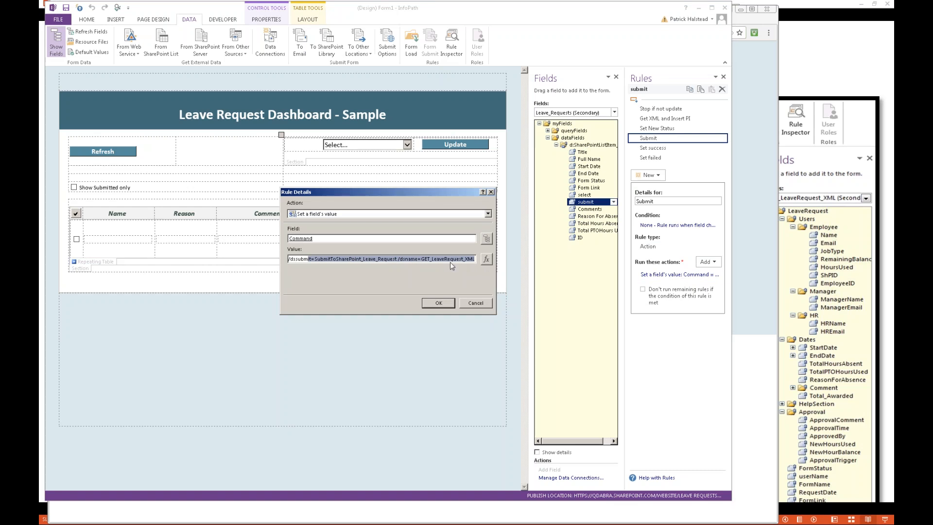
pyautogui.click(417, 260)
pyautogui.press('End')
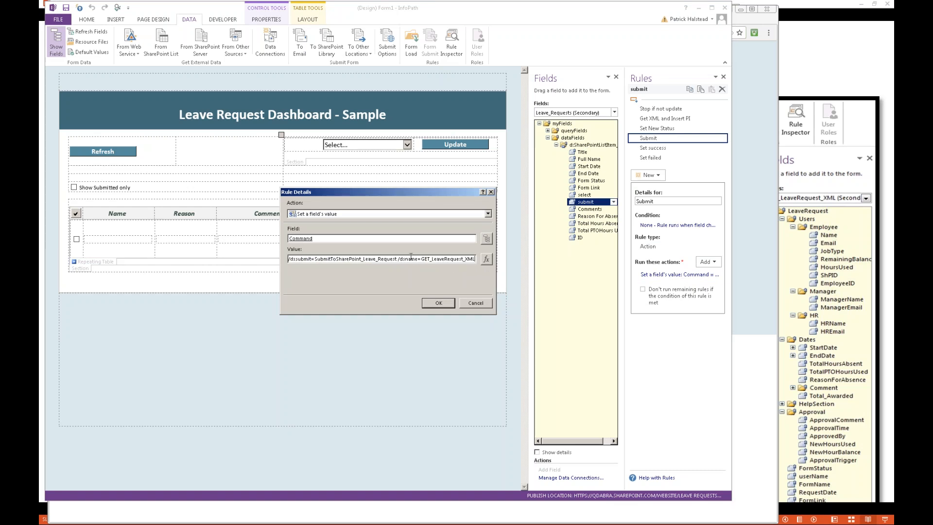
pyautogui.hotkey('shift', 'Left')
pyautogui.hotkey('shift', 'Left')
pyautogui.hotkey('shift', 'Left')
pyautogui.hotkey('shift', 'Left')
pyautogui.hotkey('shift', 'Left')
pyautogui.hotkey('shift', 'Left')
pyautogui.hotkey('shift', 'Left')
pyautogui.hotkey('shift', 'Left')
pyautogui.hotkey('shift', 'Left')
pyautogui.hotkey('shift', 'Left')
pyautogui.hotkey('shift', 'Left')
pyautogui.hotkey('shift', 'Left')
pyautogui.hotkey('shift', 'Left')
pyautogui.hotkey('shift', 'Left')
pyautogui.hotkey('shift', 'Left')
pyautogui.hotkey('shift', 'Left')
pyautogui.hotkey('shift', 'Left')
pyautogui.hotkey('shift', 'Left')
pyautogui.hotkey('shift', 'Left')
pyautogui.hotkey('shift', 'Left')
pyautogui.press('Return')
# Step: Show the GET_LeaveRequest_XML fields and switch to the Leave Request form template to compare its main data source
pyautogui.click(597, 113)
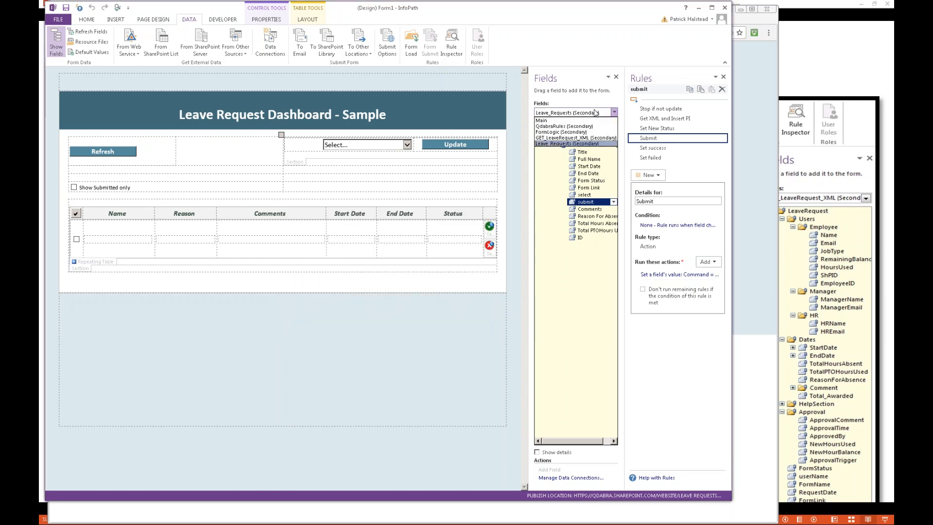
pyautogui.click(571, 138)
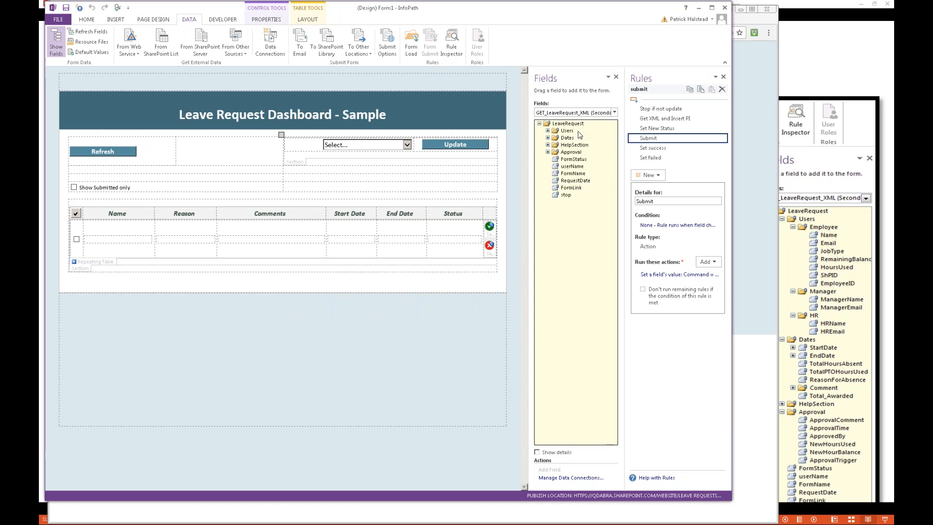
pyautogui.hotkey('alt', 'Tab')
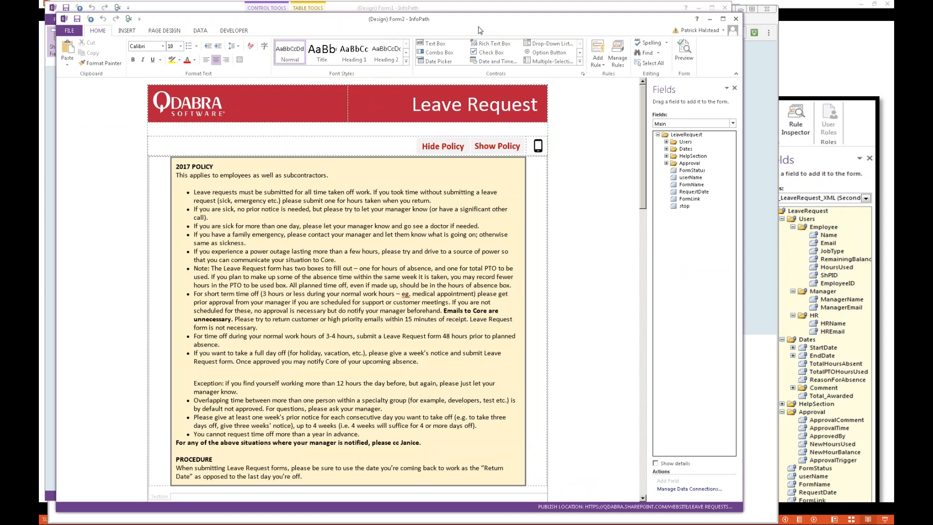
# Step: Switch to the browser and open a new leave request form from the Leave Requests library
pyautogui.hotkey('alt', 'Tab')
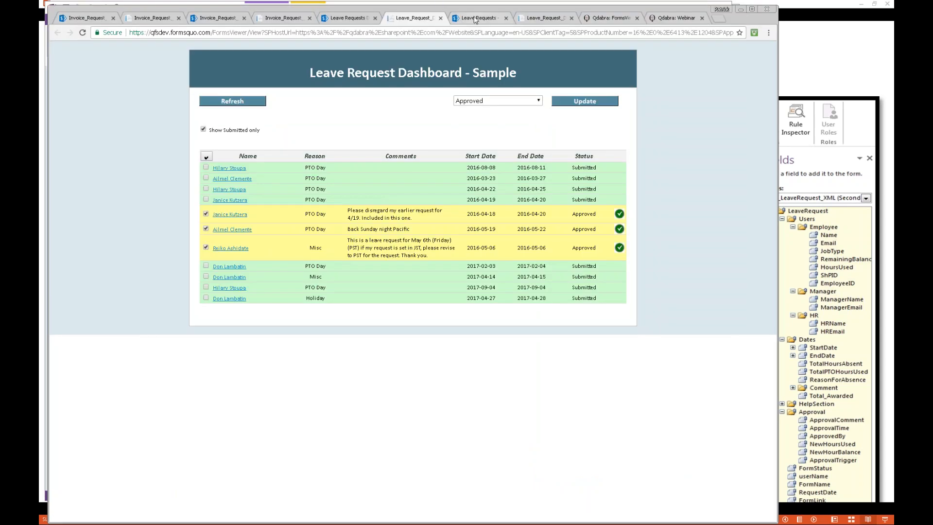
pyautogui.click(476, 21)
pyautogui.click(166, 136)
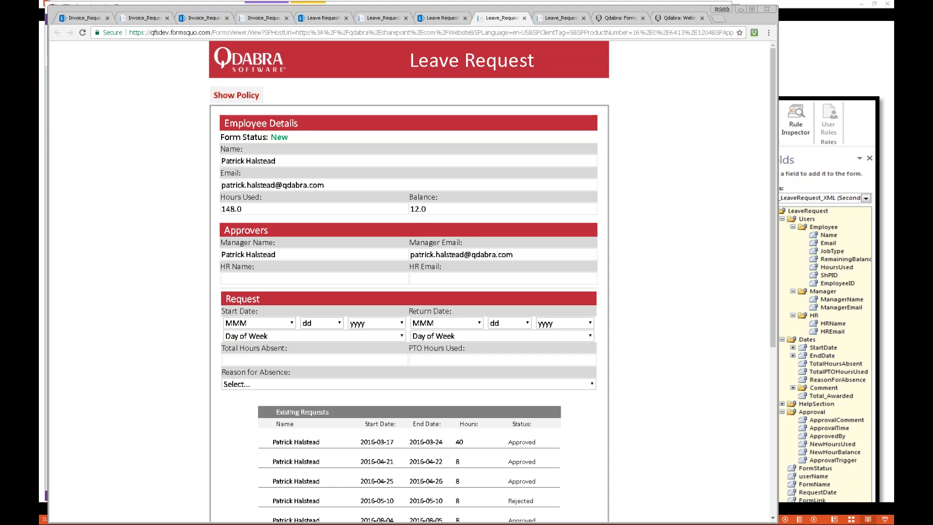
# Step: Look through the new leave request form and its existing requests, and switch the form to its mobile view
pyautogui.scroll(-5, 408, 282)
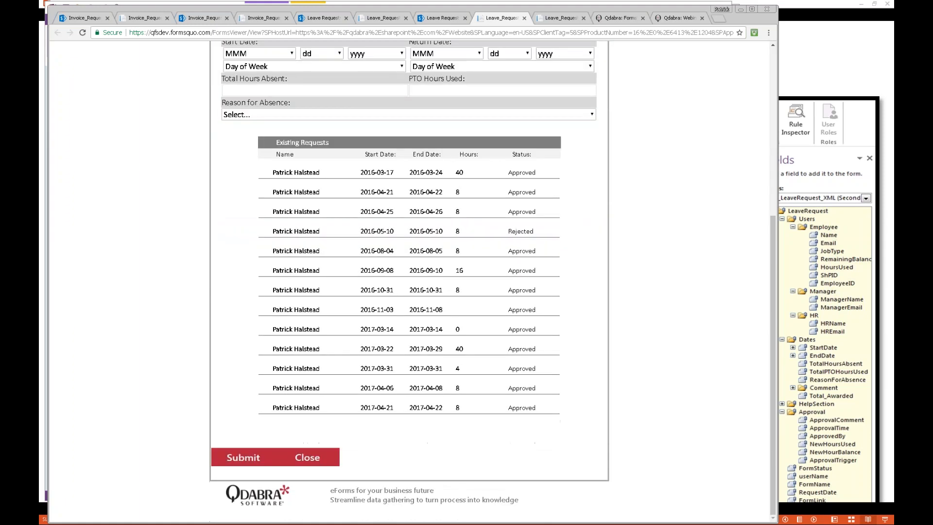
pyautogui.scroll(5, 408, 281)
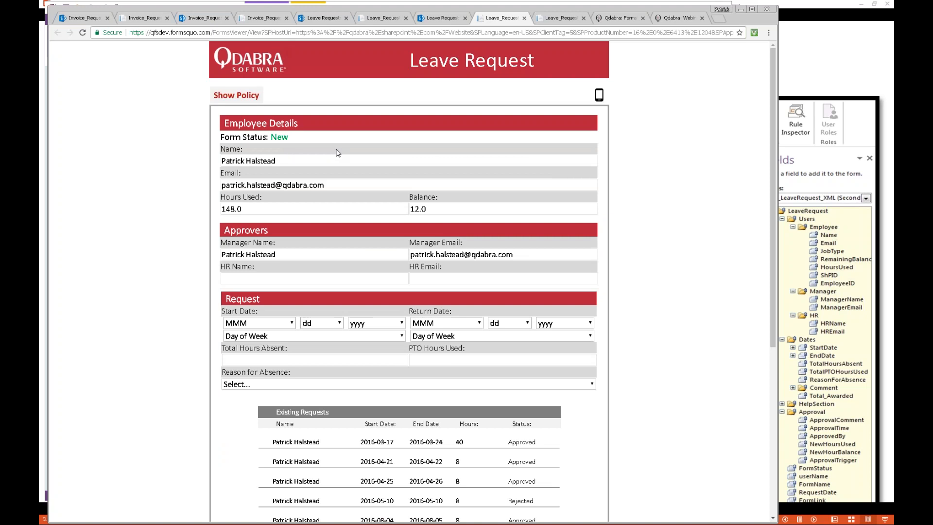
pyautogui.click(600, 95)
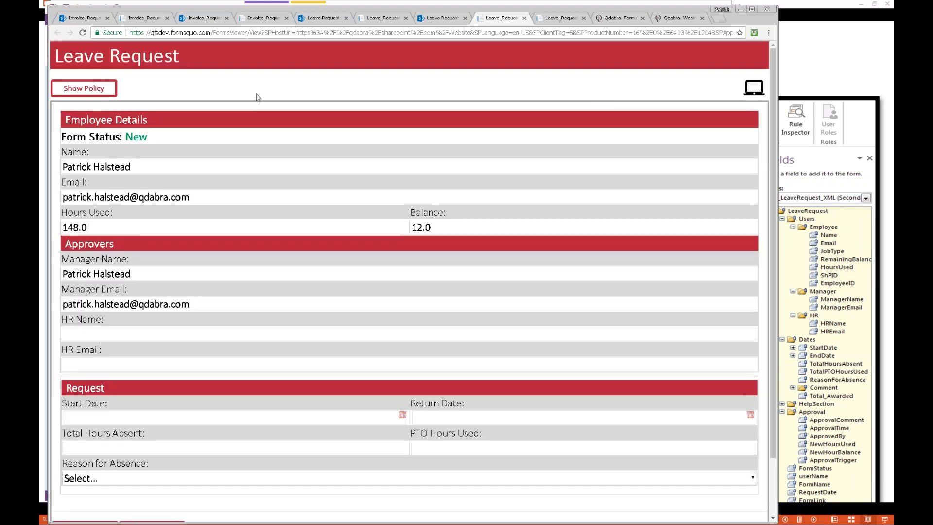
# Step: Return the leave request form to its desktop view, then show the leave policy and hide it again
pyautogui.click(754, 88)
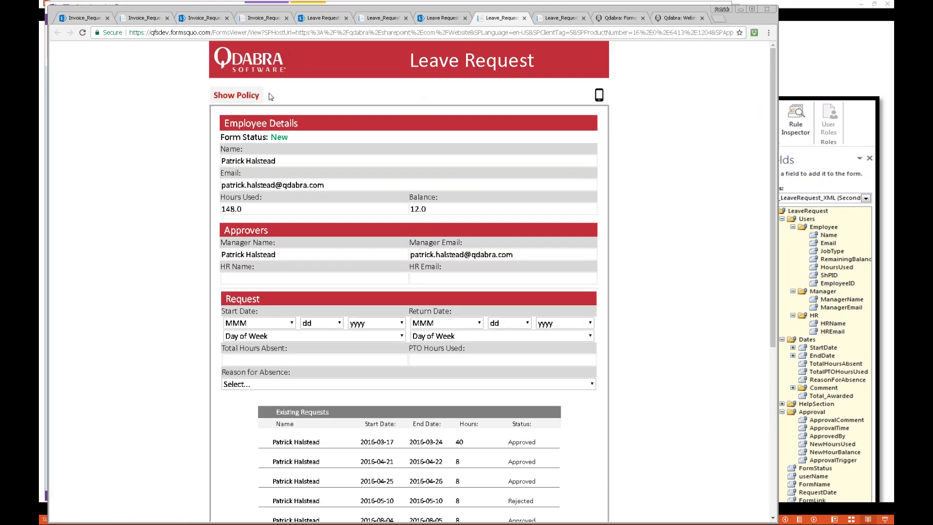
pyautogui.click(231, 100)
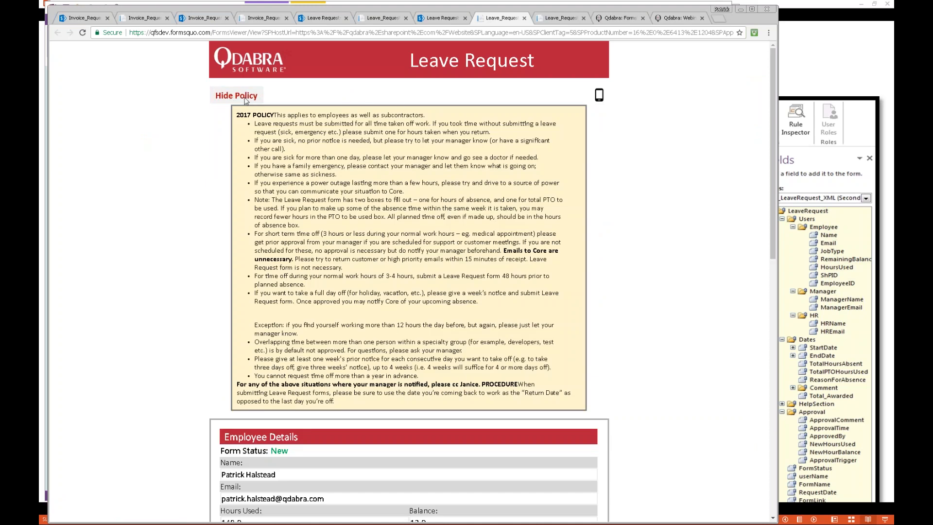
pyautogui.click(245, 100)
# Step: Switch to the Leave Request form template in InfoPath and inspect the FormLink field in its main data source
pyautogui.hotkey('alt', 'Tab')
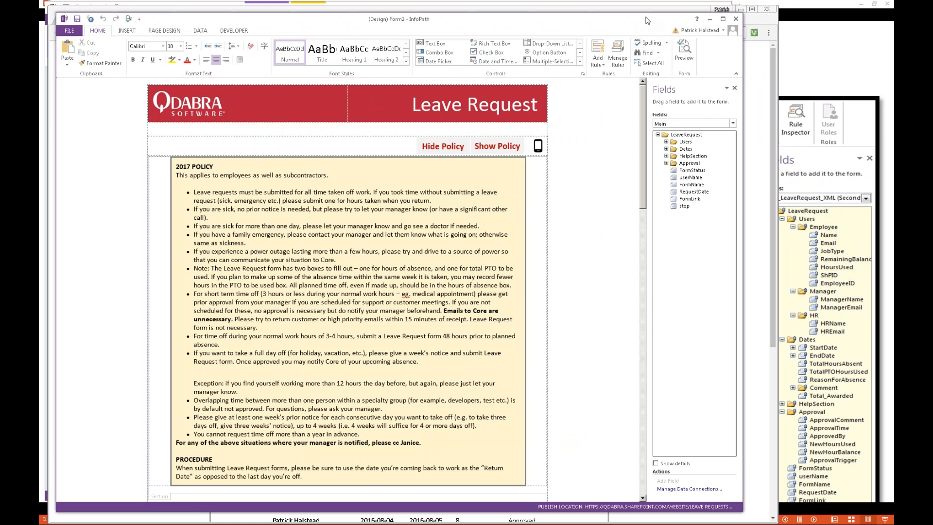
pyautogui.moveTo(648, 20); pyautogui.dragTo(645, 15)
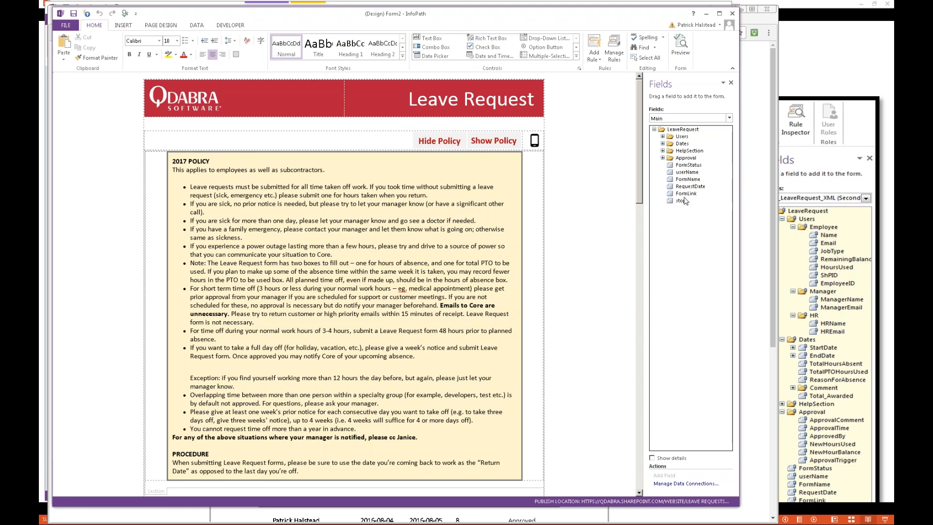
pyautogui.moveTo(685, 196)
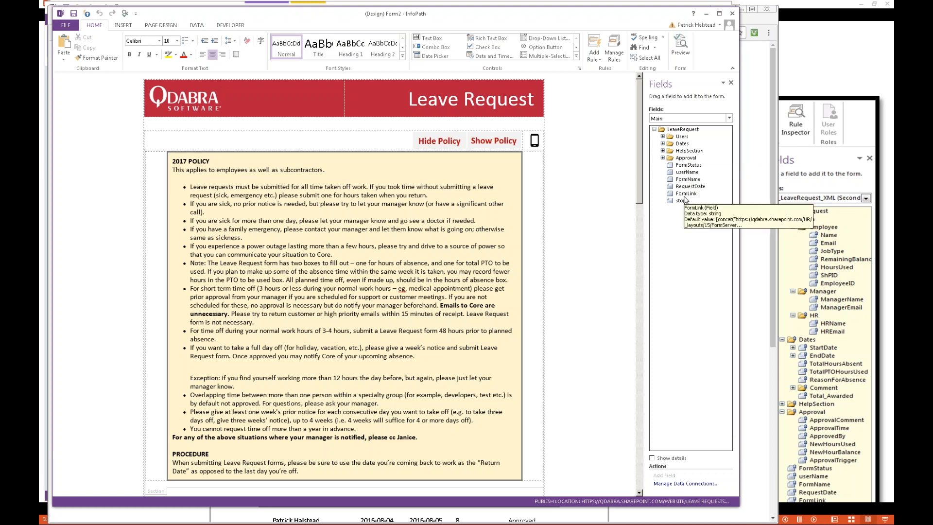
# Step: Switch to the Leave Request Dashboard template and check the rules on the FormStatus field and the Update button
pyautogui.hotkey('alt', 'Tab')
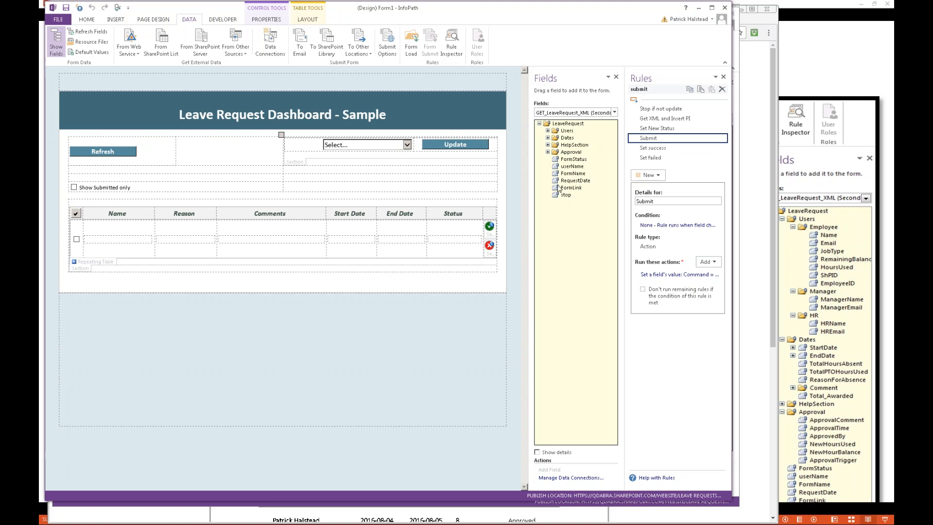
pyautogui.click(573, 160)
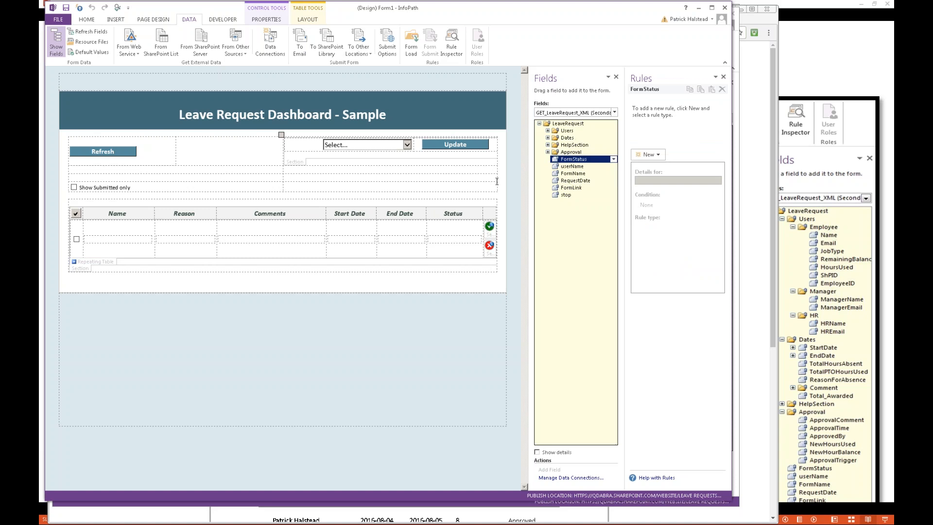
pyautogui.click(455, 146)
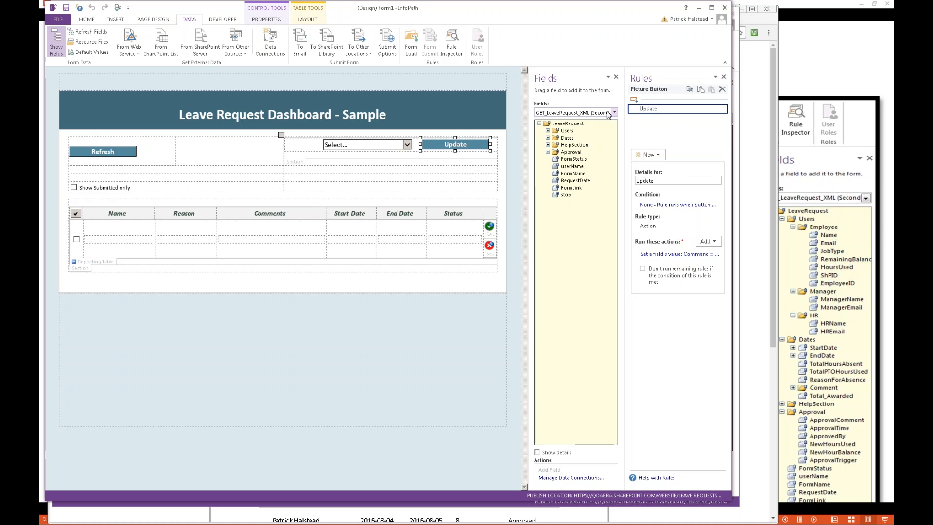
# Step: Expand the Leave_Requests data fields and inspect the rules on the submit field and the row checkbox's select field
pyautogui.click(579, 113)
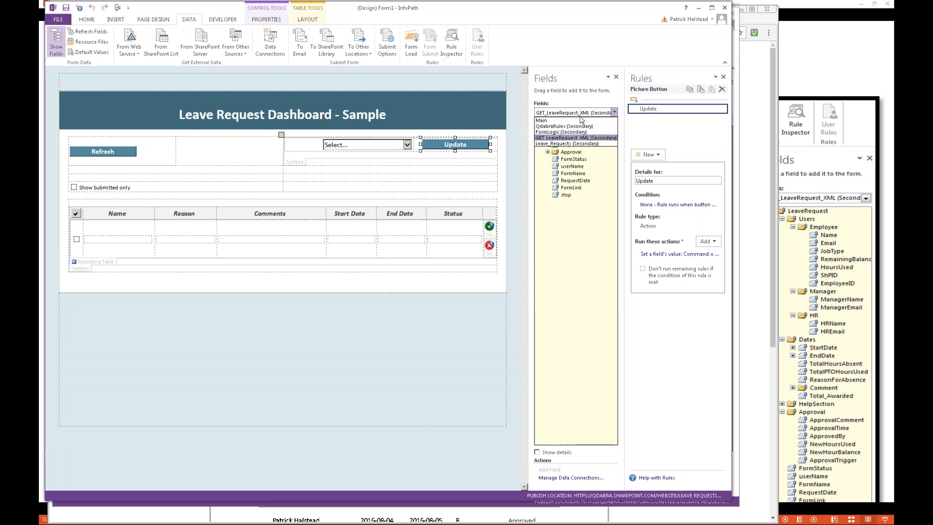
pyautogui.click(574, 146)
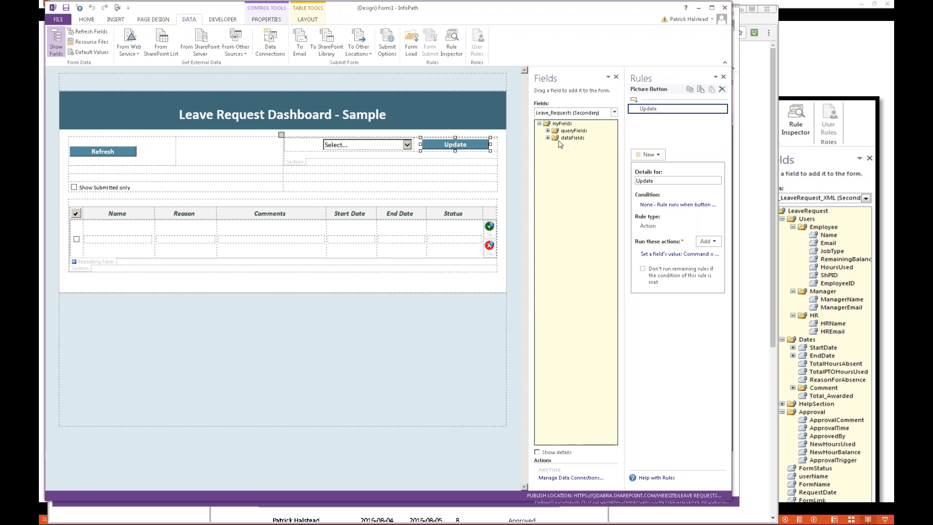
pyautogui.click(549, 138)
pyautogui.click(557, 146)
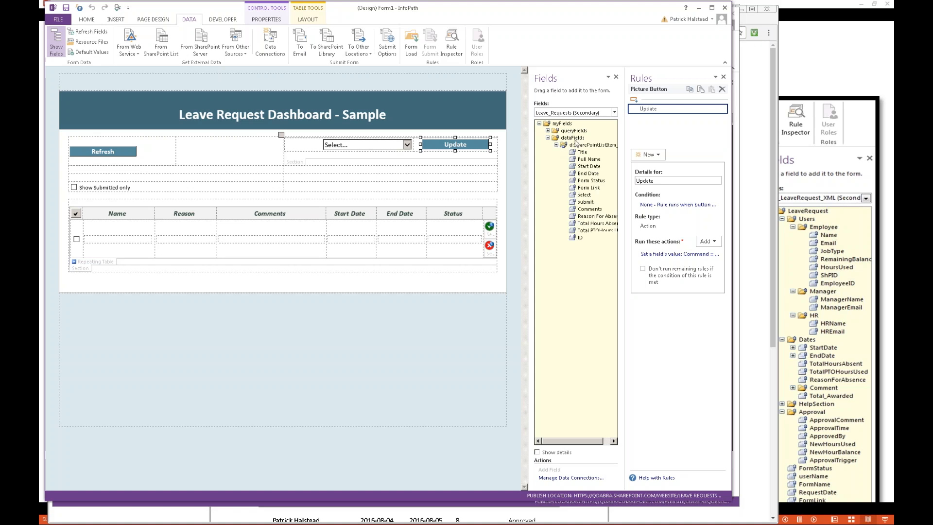
pyautogui.click(587, 202)
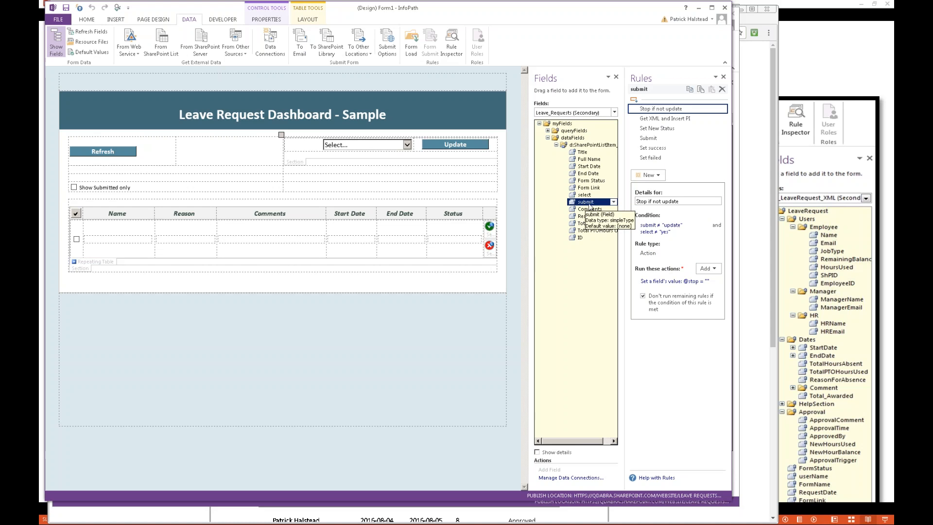
pyautogui.click(77, 239)
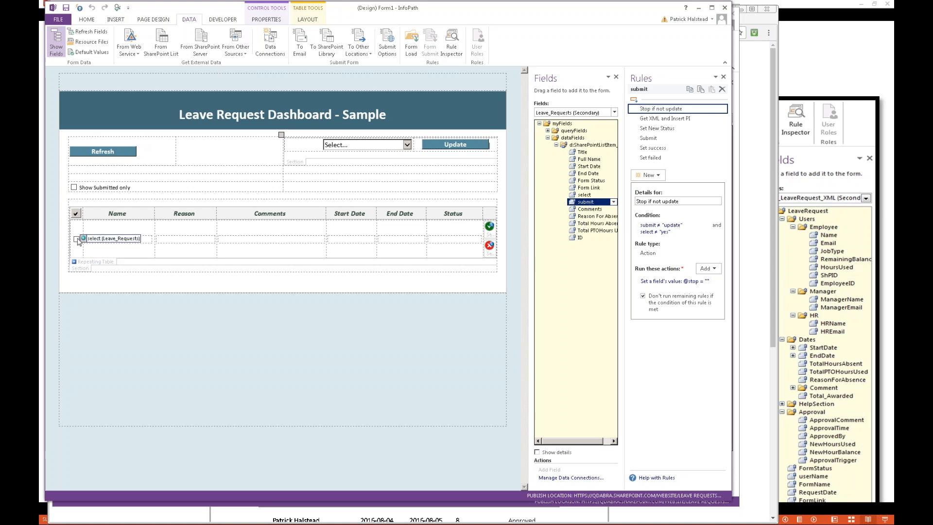
pyautogui.click(606, 203)
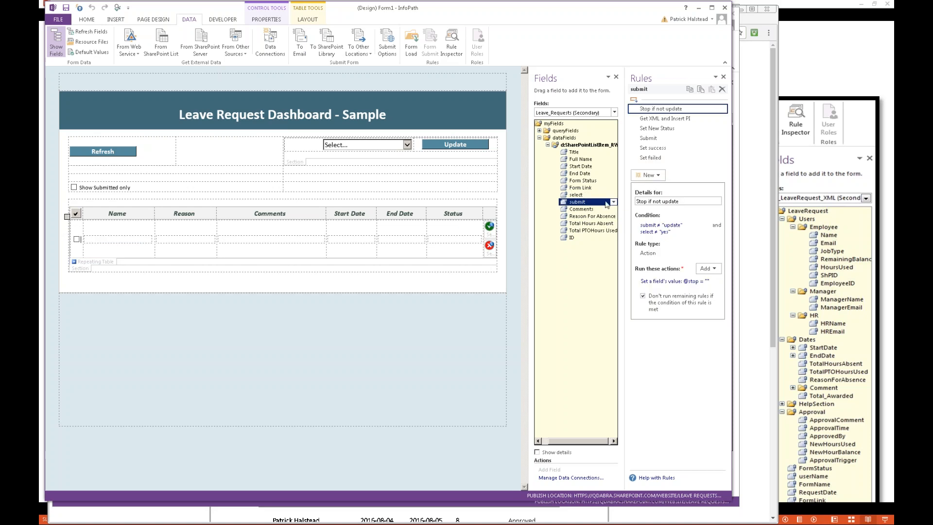
# Step: Review the action details of the submit field's Get XML and Insert PI rule
pyautogui.click(670, 119)
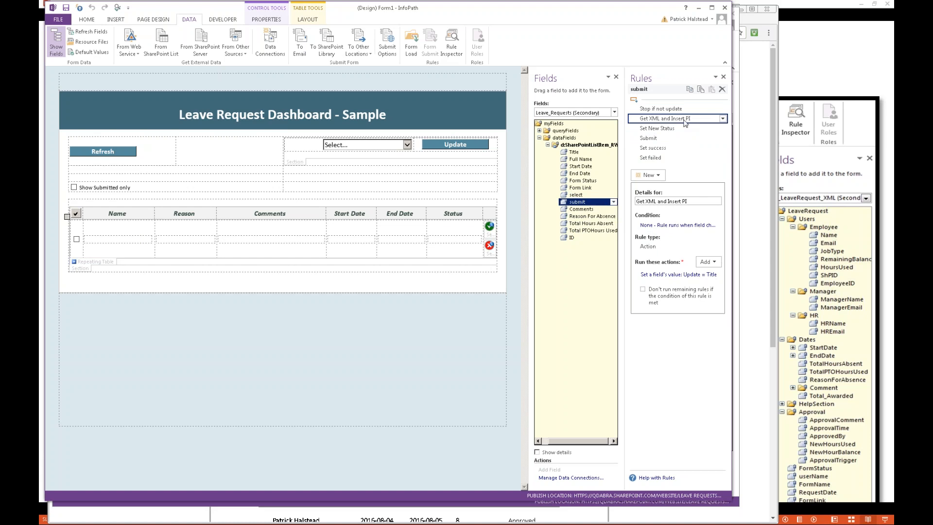
pyautogui.click(684, 275)
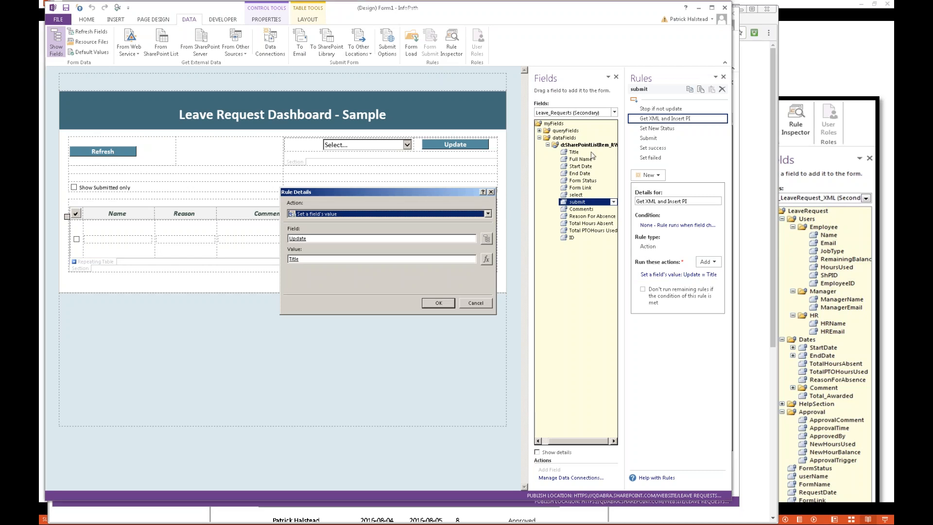
pyautogui.press('Return')
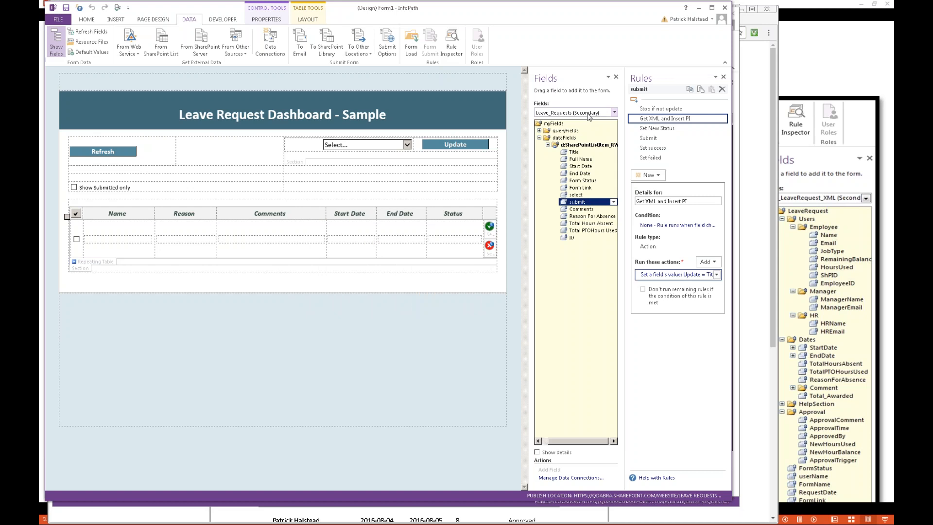
# Step: Look through the Main and FormLogic data sources and show the rules on FormLogic's Update action field
pyautogui.click(589, 113)
pyautogui.click(563, 125)
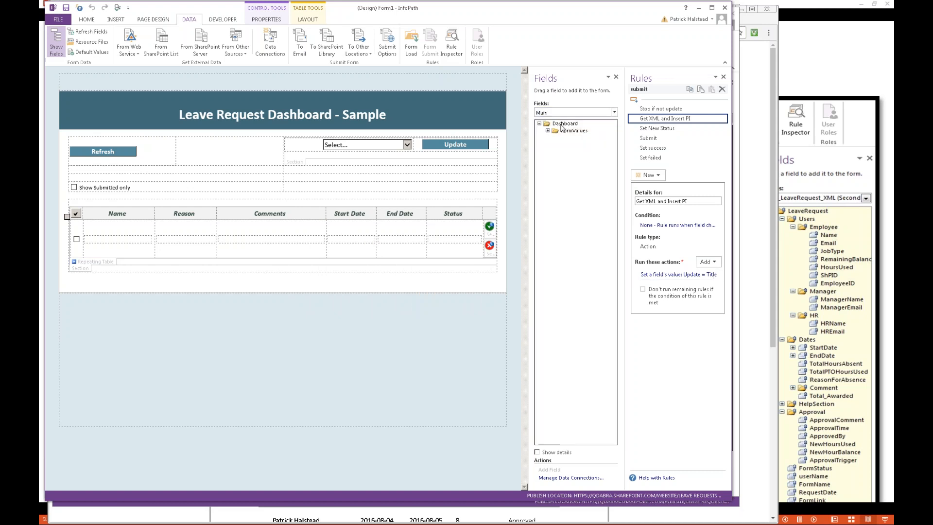
pyautogui.click(548, 130)
pyautogui.click(572, 115)
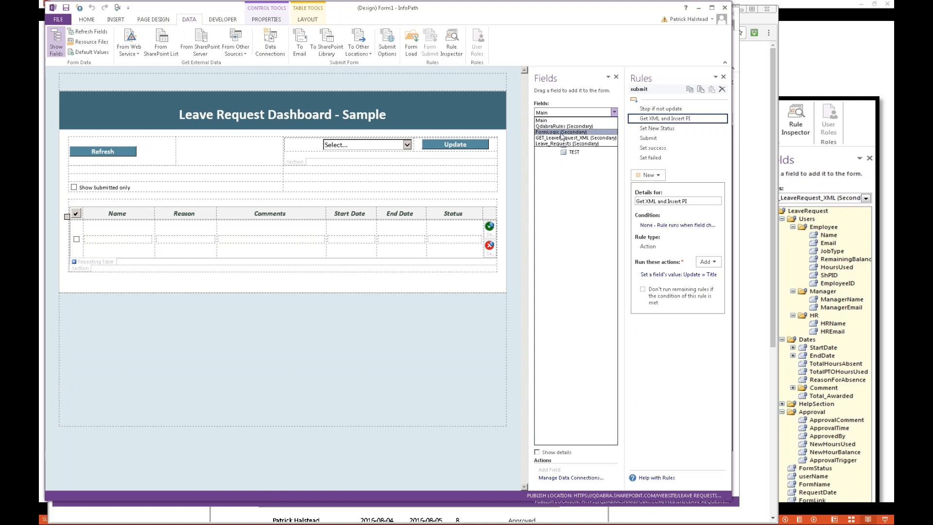
pyautogui.click(562, 132)
pyautogui.click(548, 138)
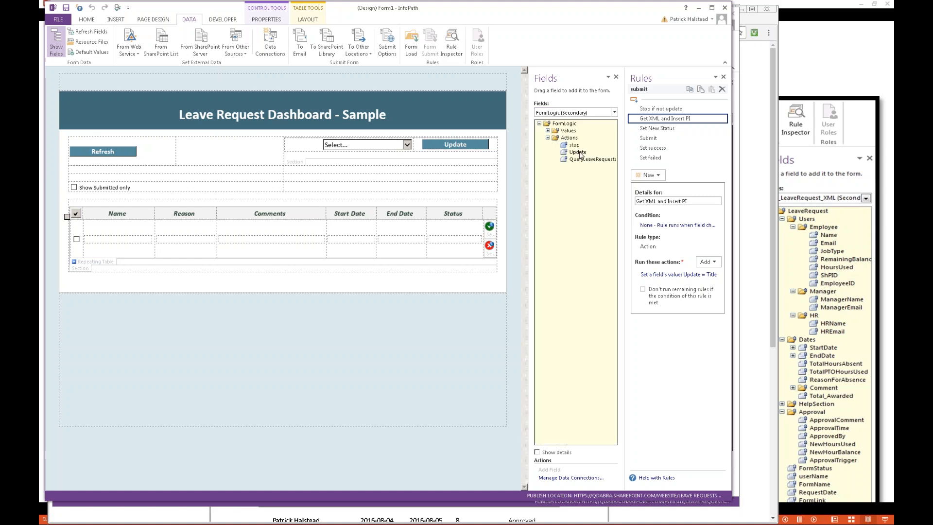
pyautogui.click(579, 152)
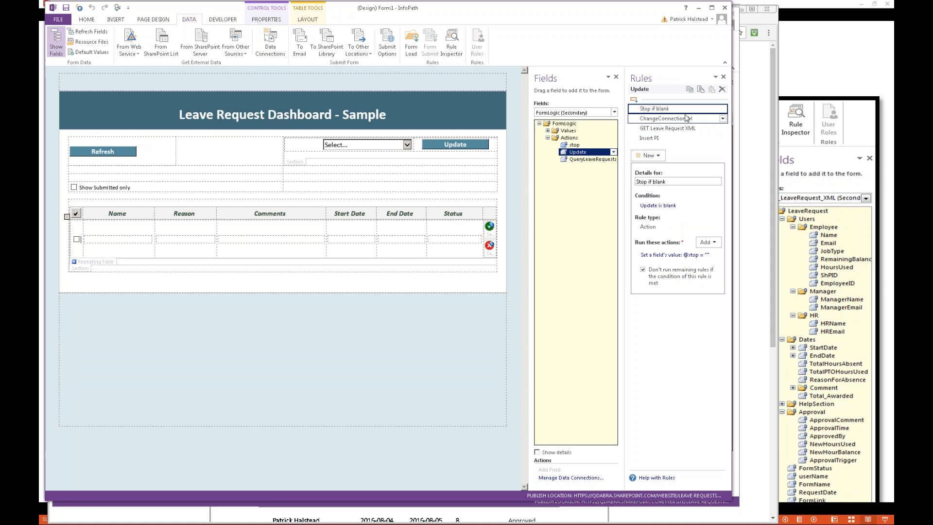
# Step: Review the Update field's GET Leave Request XML rule and the command value set by its ChangeConnectionUrl rule
pyautogui.click(679, 130)
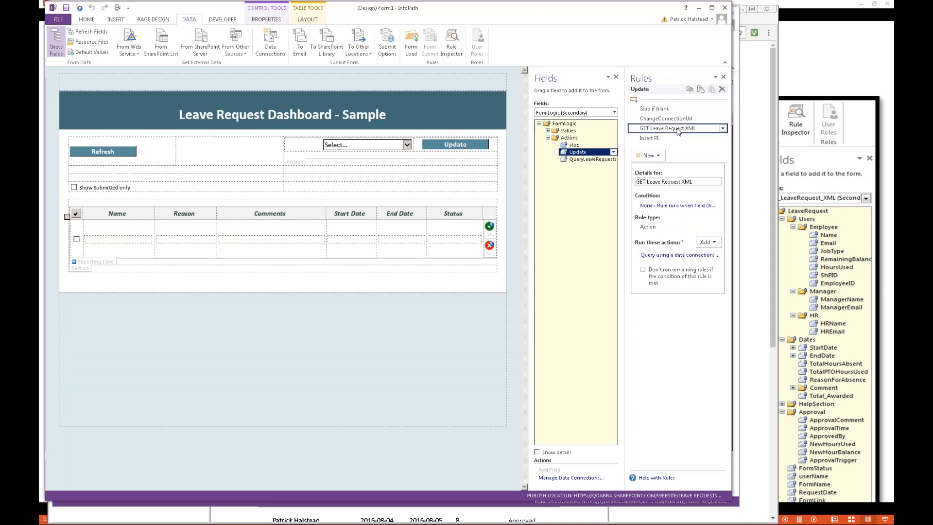
pyautogui.click(674, 120)
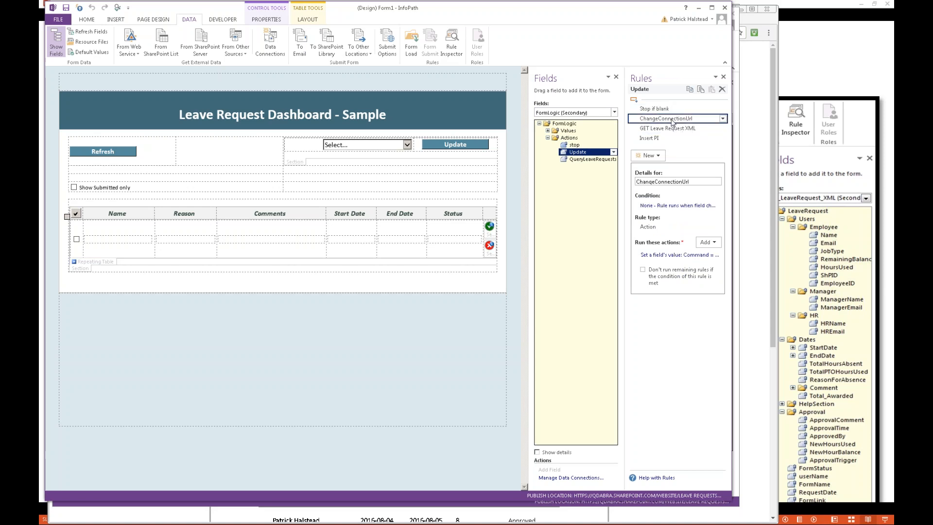
pyautogui.click(685, 256)
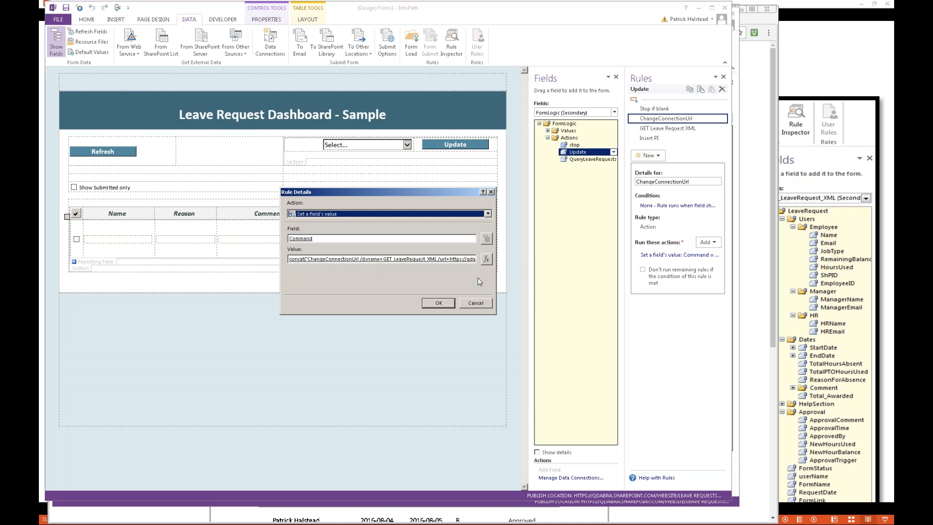
pyautogui.click(438, 303)
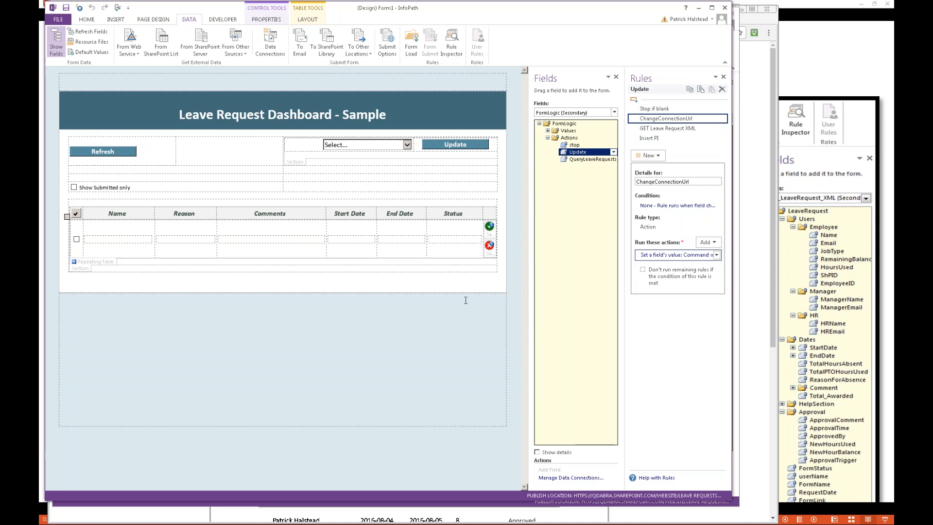
# Step: Switch to the PowerPoint slide show and advance to the Simplify Status Updates slide
pyautogui.hotkey('alt', 'Tab')
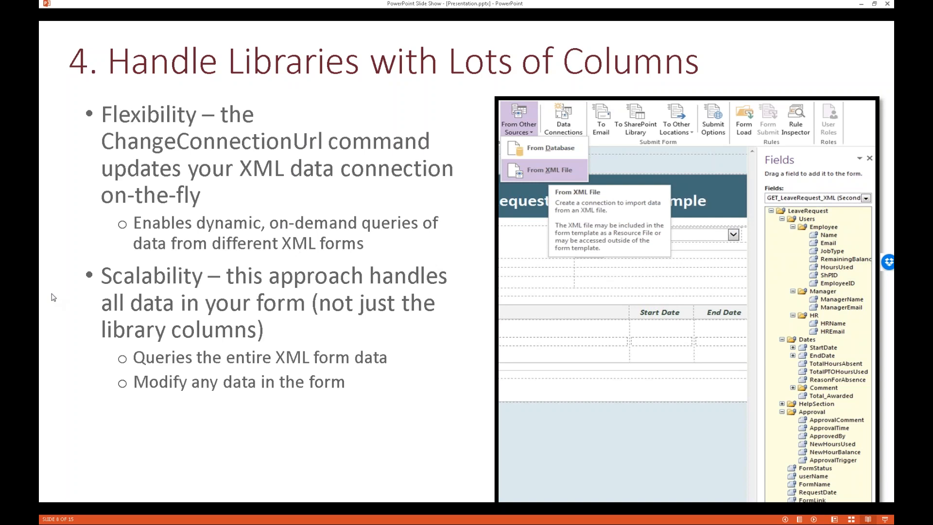
pyautogui.press('Right')
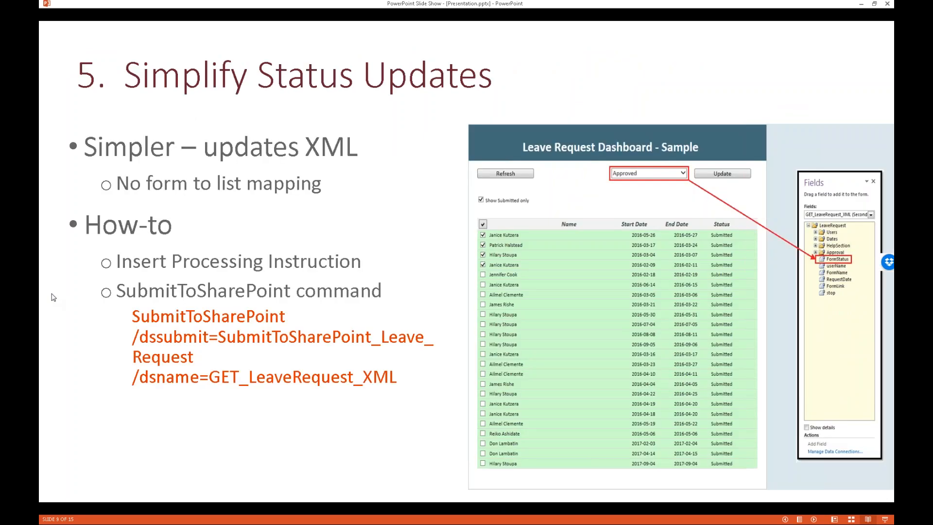
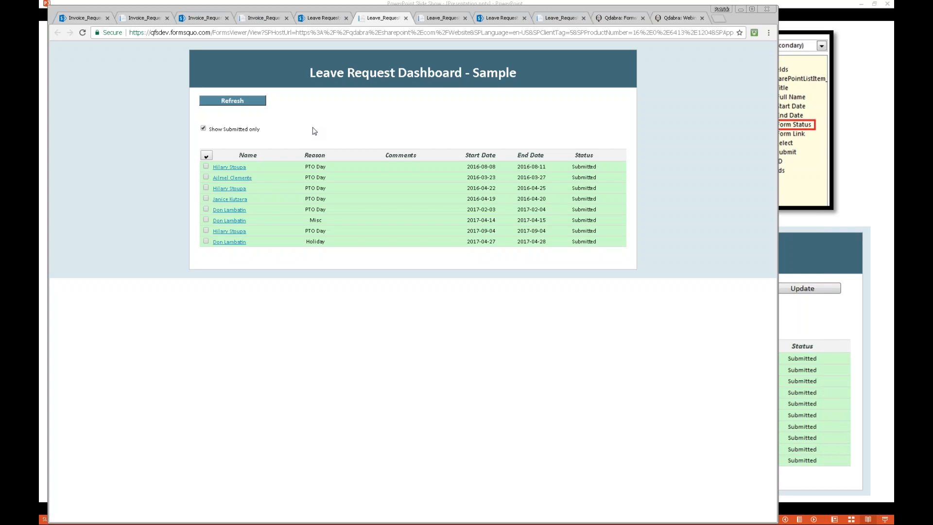
# Step: Turn off the dashboard's Show Submitted only filter, refresh the leave requests and look through the unfiltered list
pyautogui.click(212, 129)
pyautogui.click(245, 102)
pyautogui.scroll(-3, 437, 179)
pyautogui.scroll(-10, 438, 178)
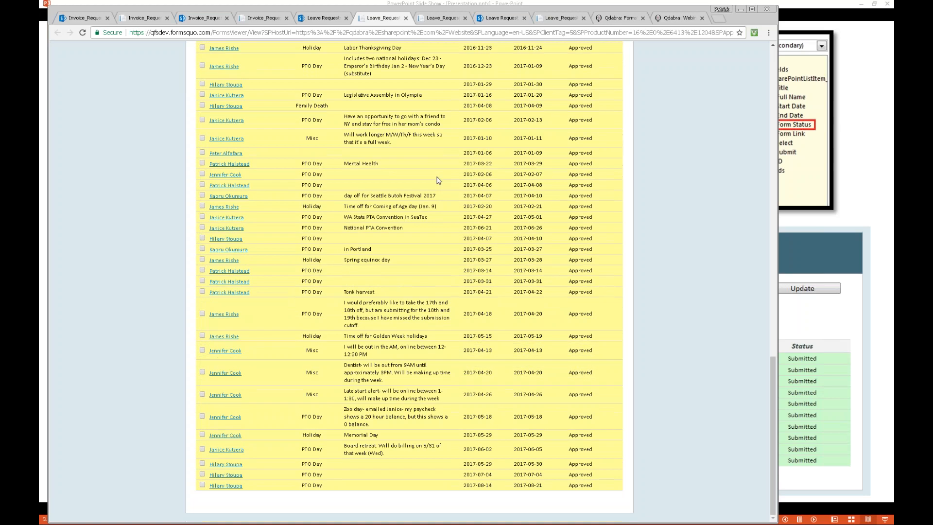
pyautogui.scroll(15, 437, 179)
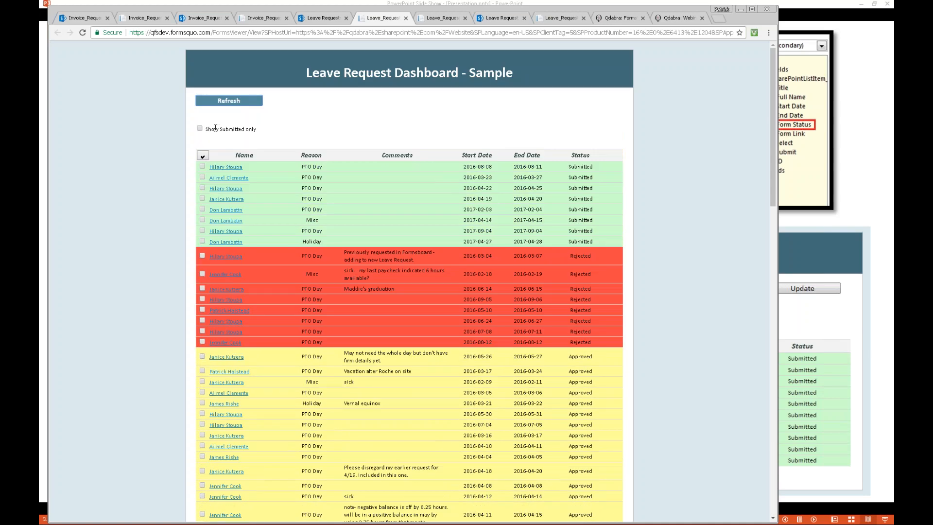
pyautogui.click(200, 130)
pyautogui.click(200, 128)
pyautogui.click(241, 101)
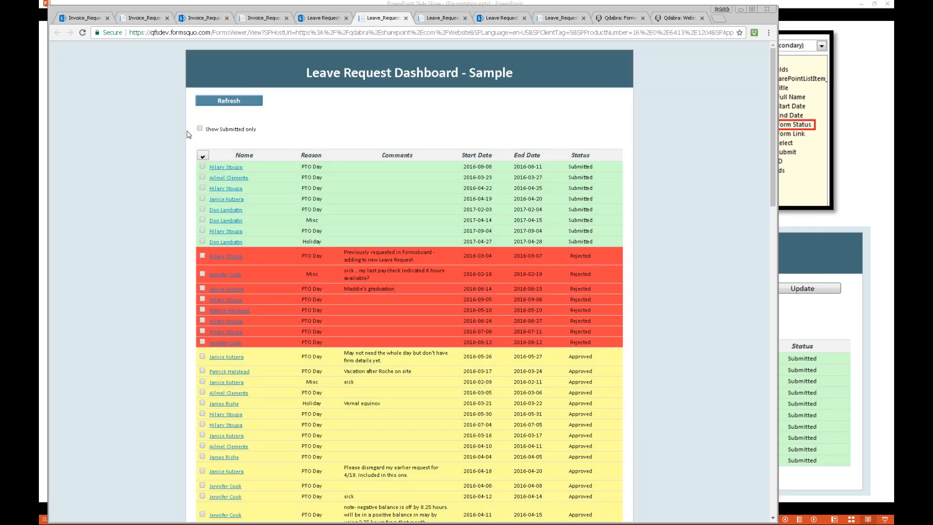
# Step: Refresh the dashboard with Show Submitted only turned on and highlight the qfsdev.formsquo.com domain in the page address
pyautogui.click(200, 129)
pyautogui.click(242, 103)
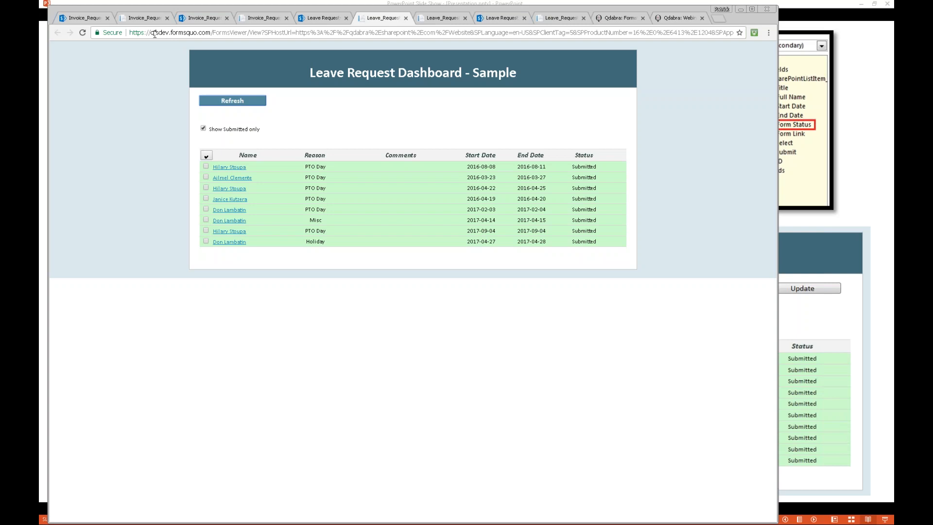
pyautogui.moveTo(151, 33); pyautogui.dragTo(211, 33)
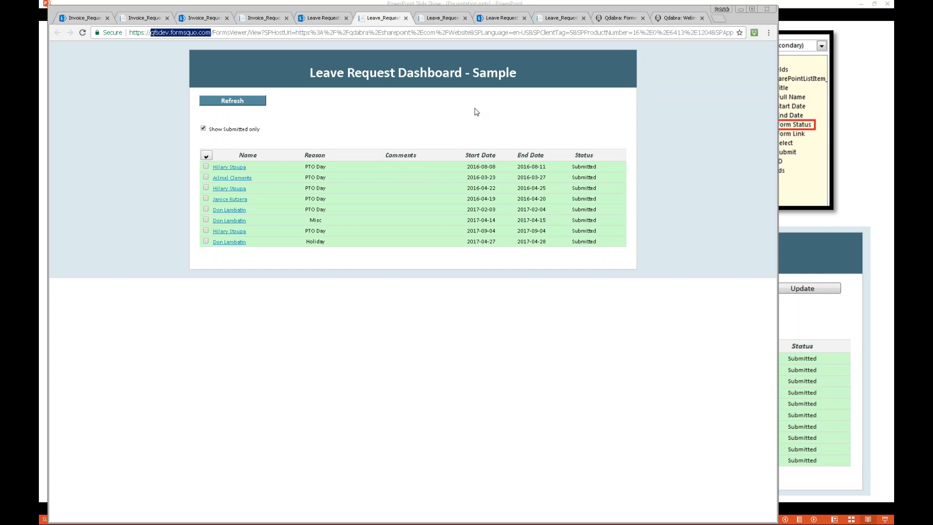
# Step: Switch to InfoPath and review the Query Submitted only rule on the QdabraRules finishedLoading field, including its QueryLeaveRequests action
pyautogui.hotkey('alt', 'Tab')
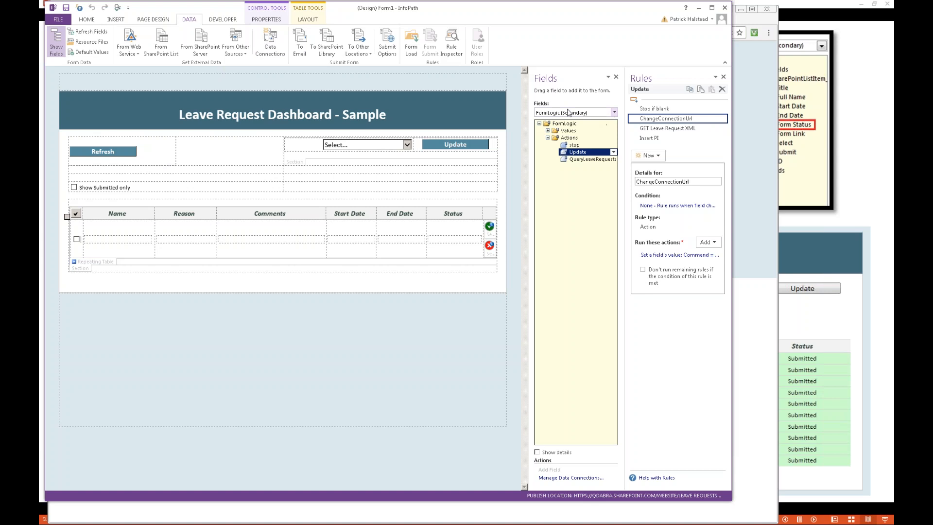
pyautogui.click(615, 112)
pyautogui.click(572, 128)
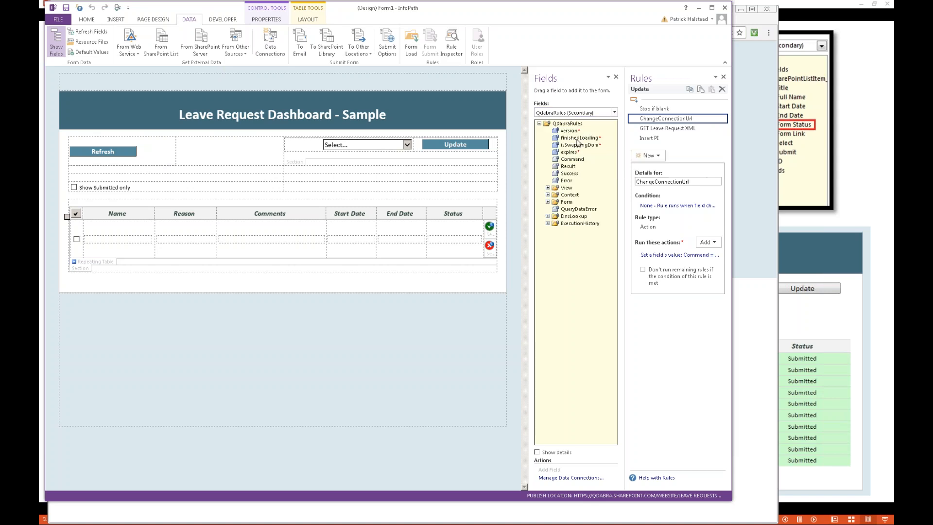
pyautogui.click(578, 138)
pyautogui.click(679, 119)
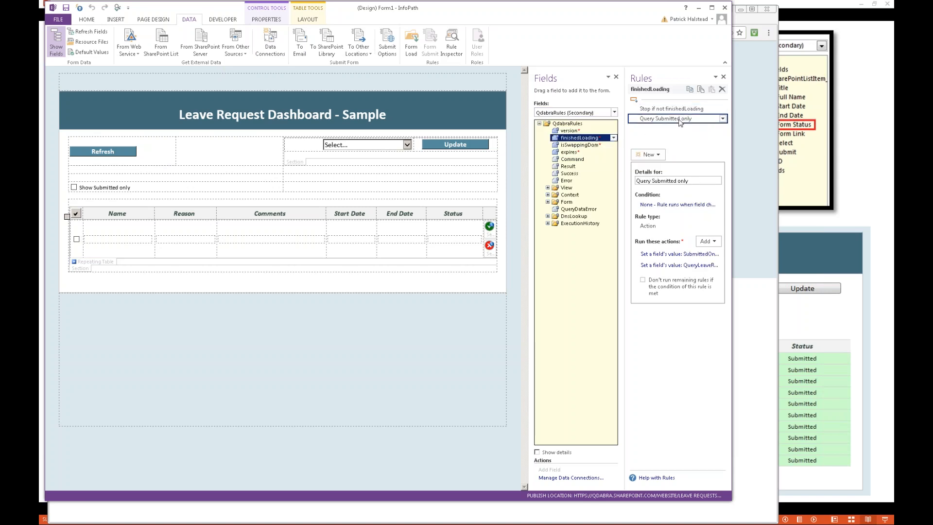
pyautogui.click(695, 266)
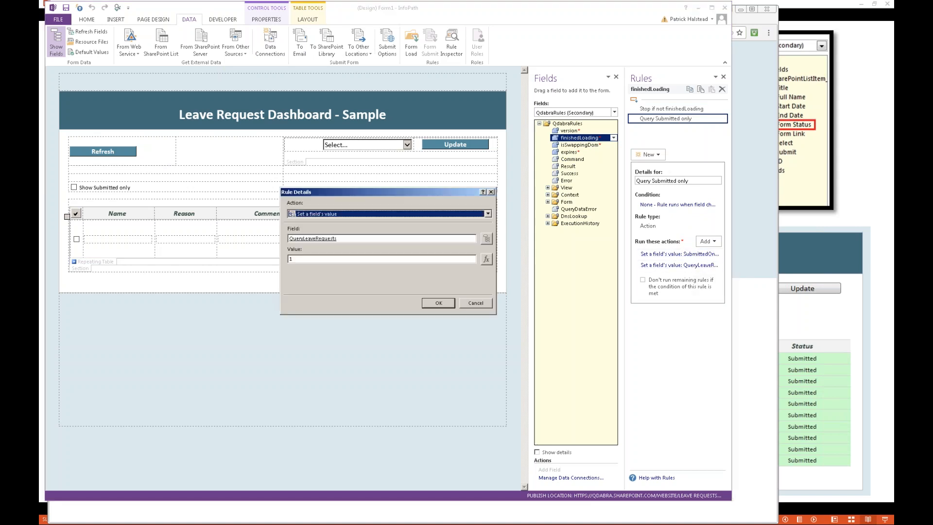
pyautogui.press('Escape')
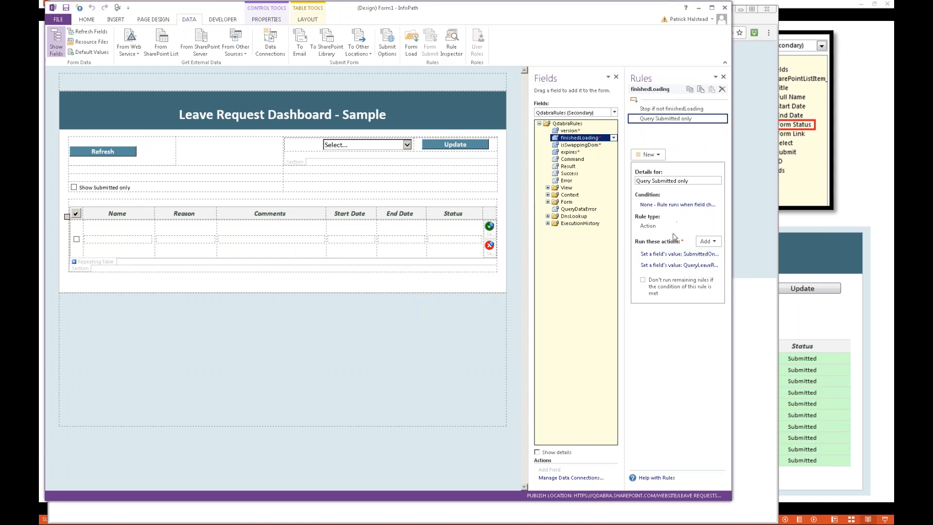
# Step: Review the finishedLoading rule's action that sets SubmittedOnly and locate its target field in the FormLogic values
pyautogui.click(679, 255)
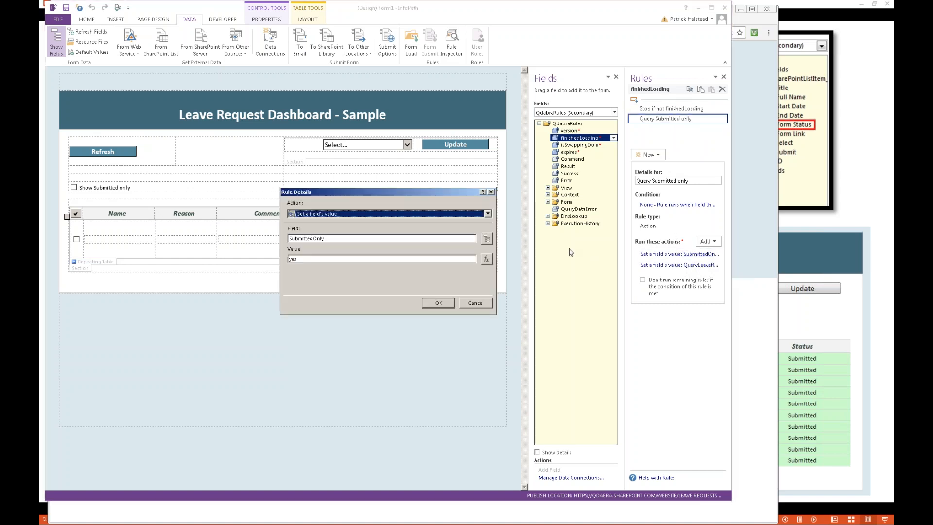
pyautogui.click(487, 239)
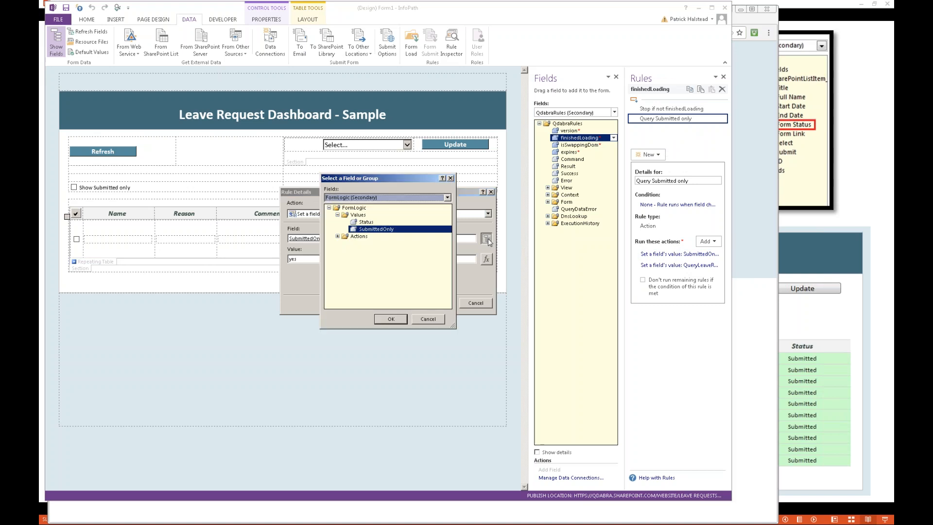
pyautogui.doubleClick(382, 230)
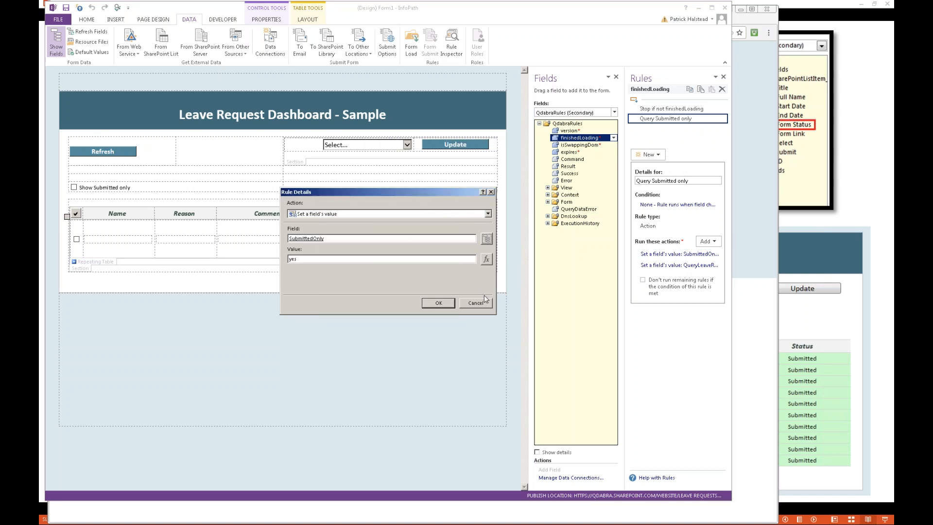
pyautogui.click(485, 304)
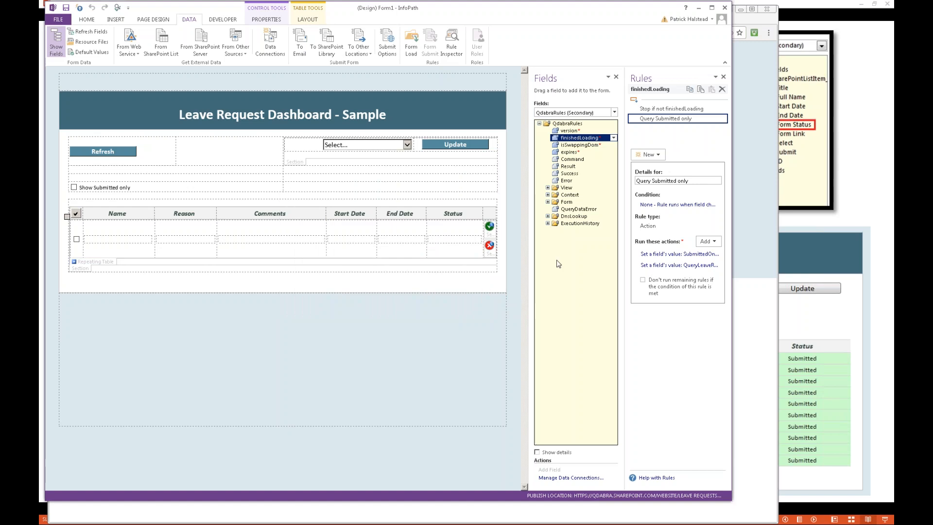
# Step: Review the finishedLoading rule's QueryLeaveRequests action again and locate its target field among the FormLogic actions
pyautogui.click(672, 265)
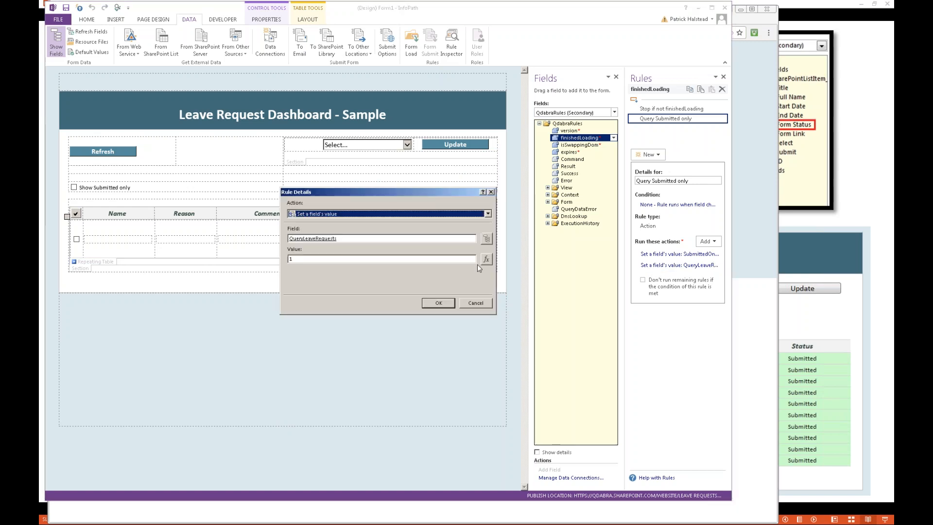
pyautogui.click(476, 303)
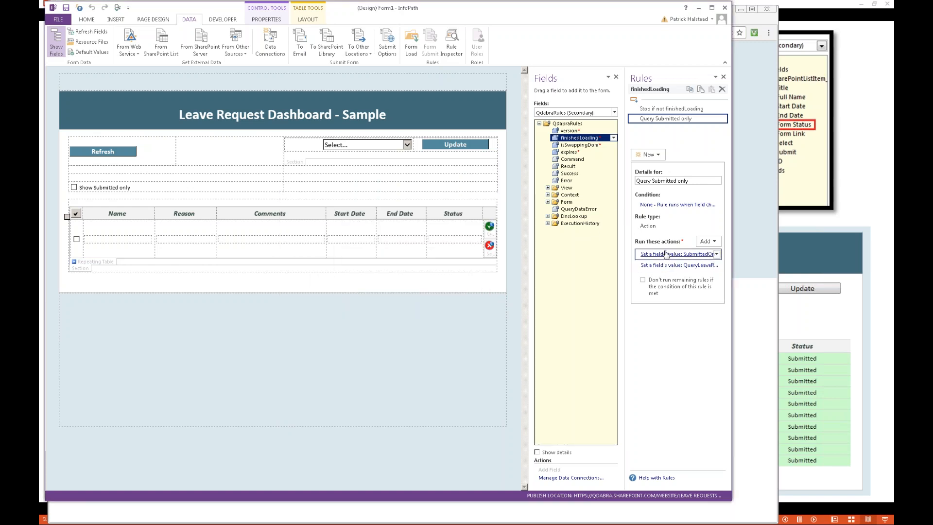
pyautogui.click(671, 265)
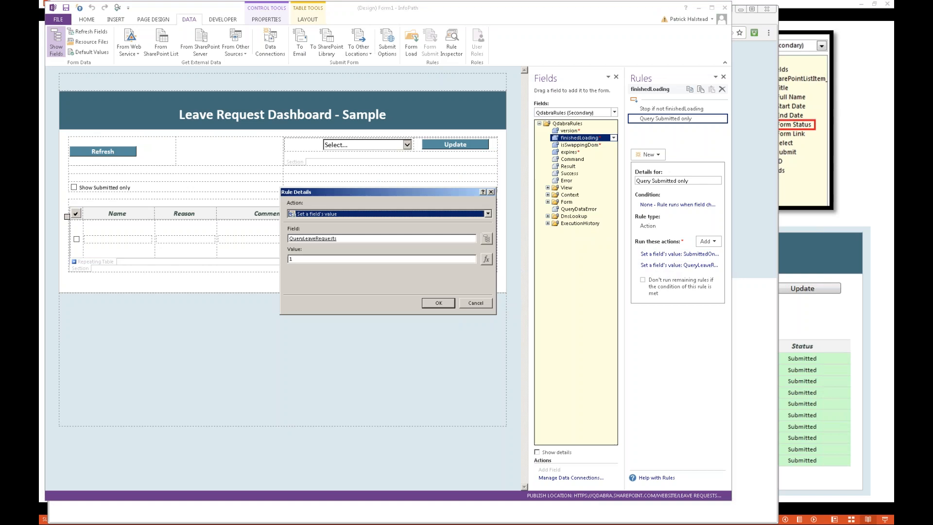
pyautogui.click(490, 239)
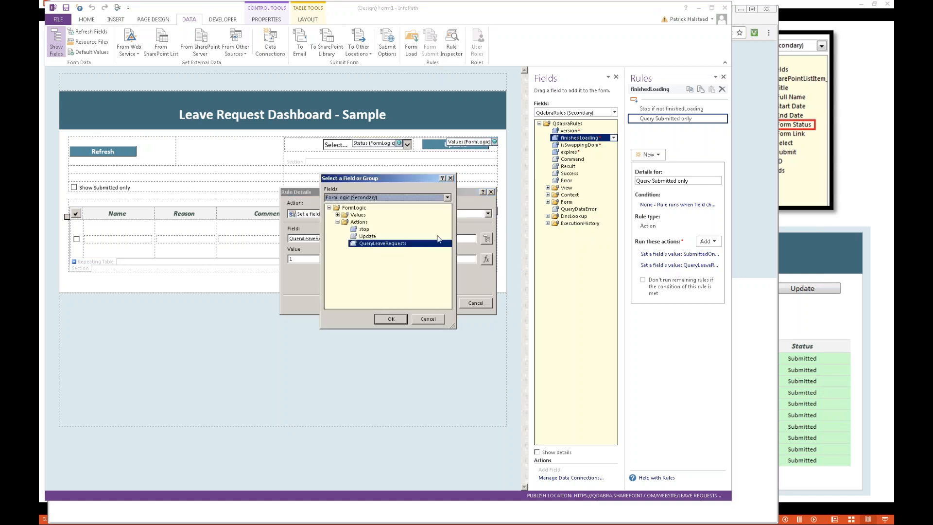
pyautogui.press('Escape')
pyautogui.press('Escape')
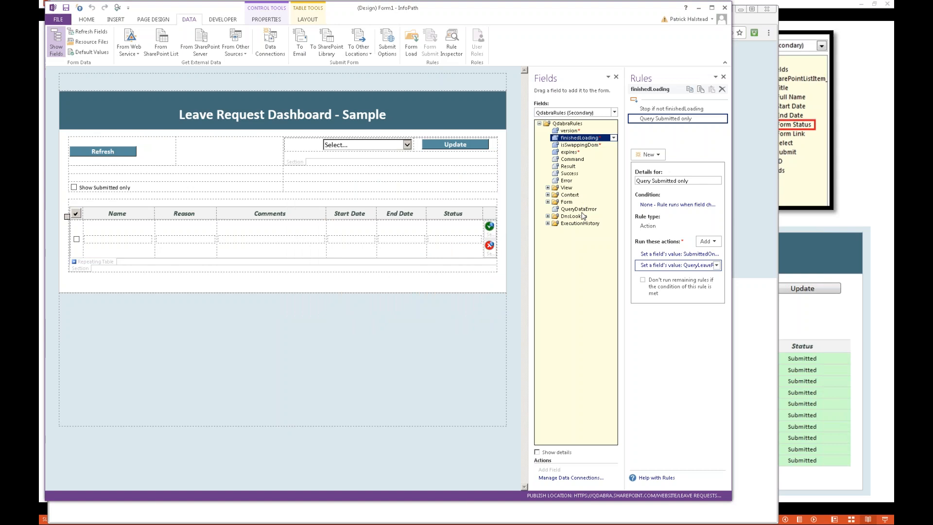
# Step: Display the FormLogic data source and show the Query Library rule on its QueryLeaveRequests field
pyautogui.click(567, 113)
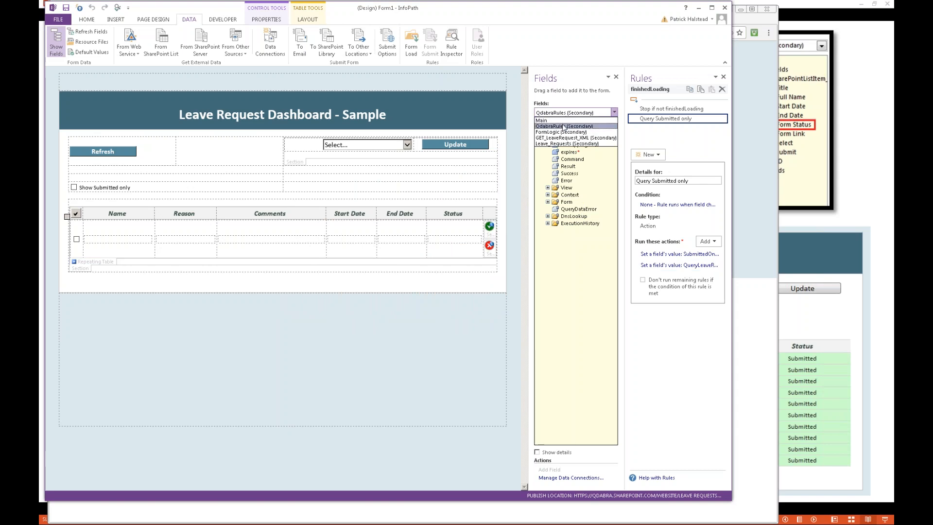
pyautogui.click(561, 132)
pyautogui.click(548, 138)
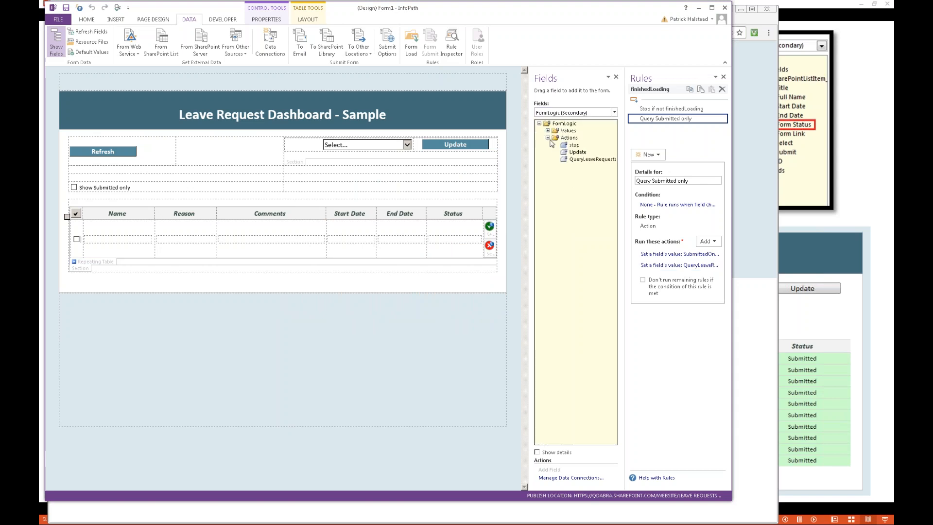
pyautogui.click(575, 160)
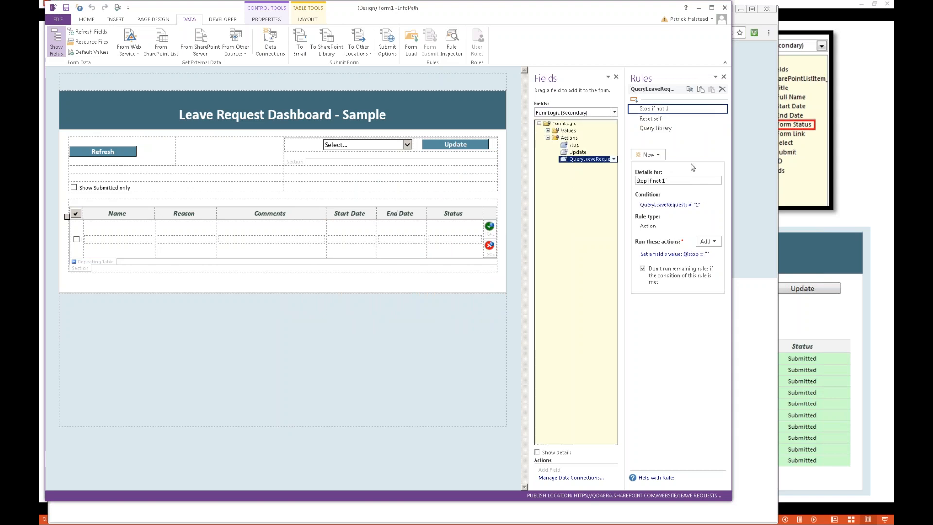
pyautogui.click(677, 130)
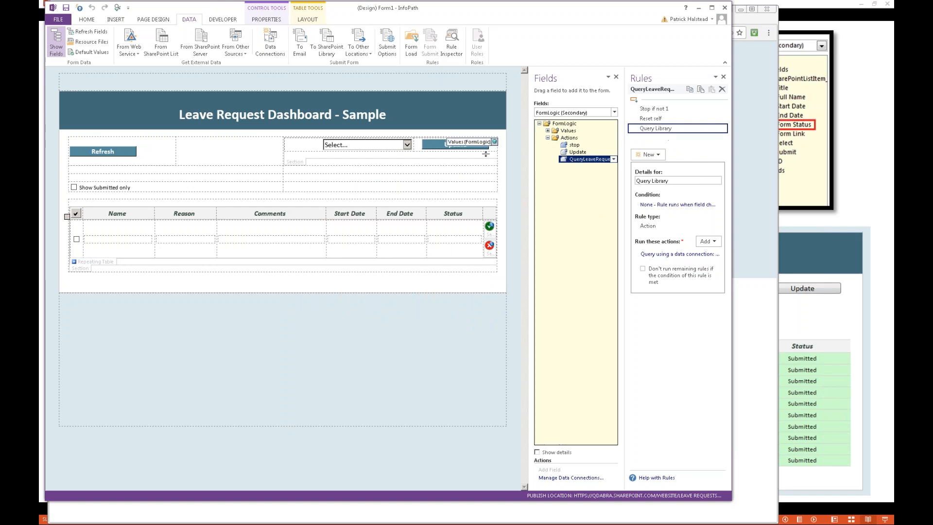
# Step: Review the SubmittedOnly field's Submitted Only and Query All rules and locate the Leave_Requests Form Status field that Submitted Only sets
pyautogui.click(548, 131)
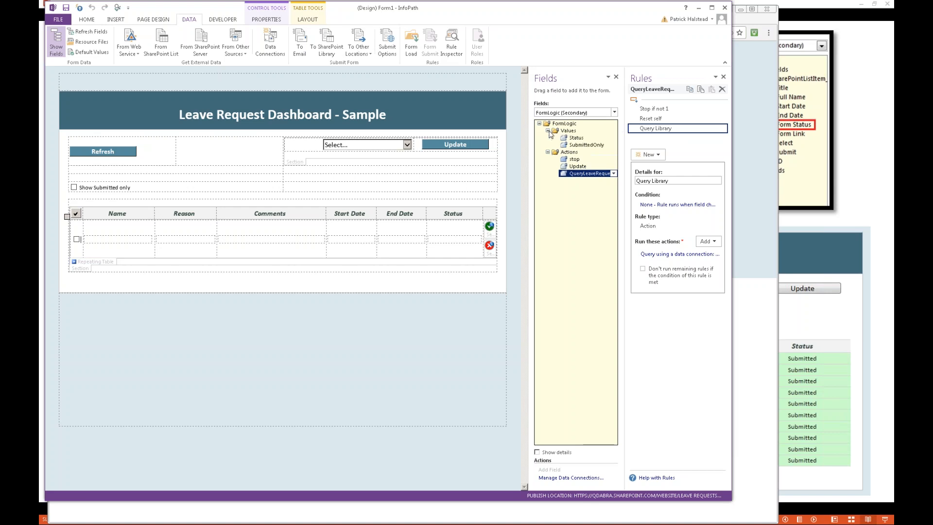
pyautogui.click(586, 139)
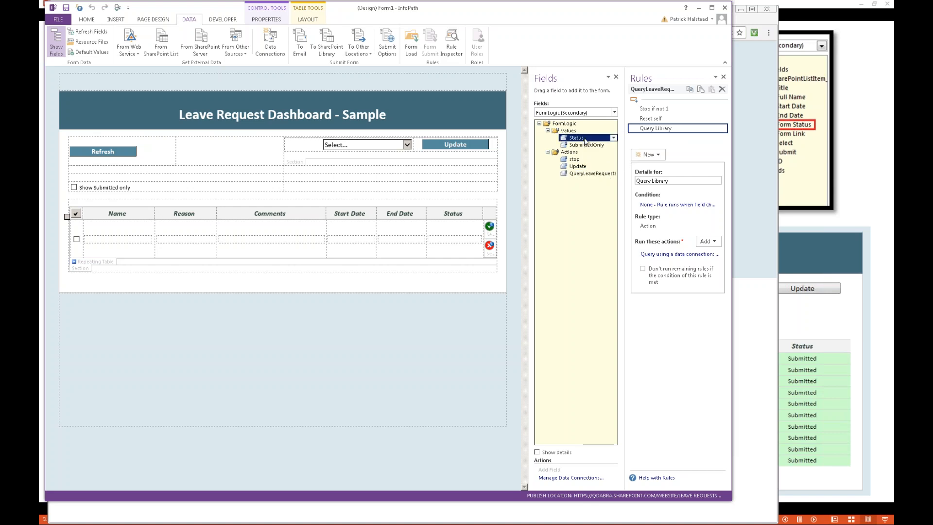
pyautogui.click(587, 146)
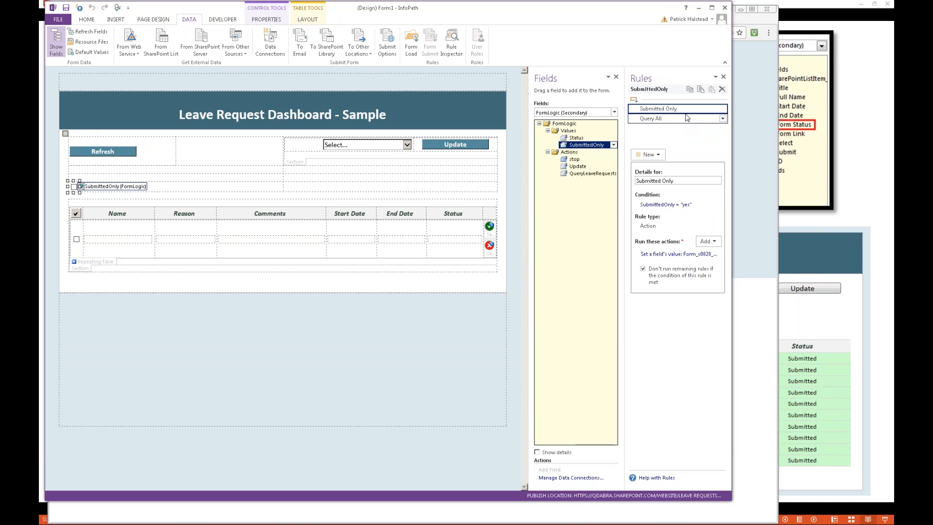
pyautogui.click(675, 254)
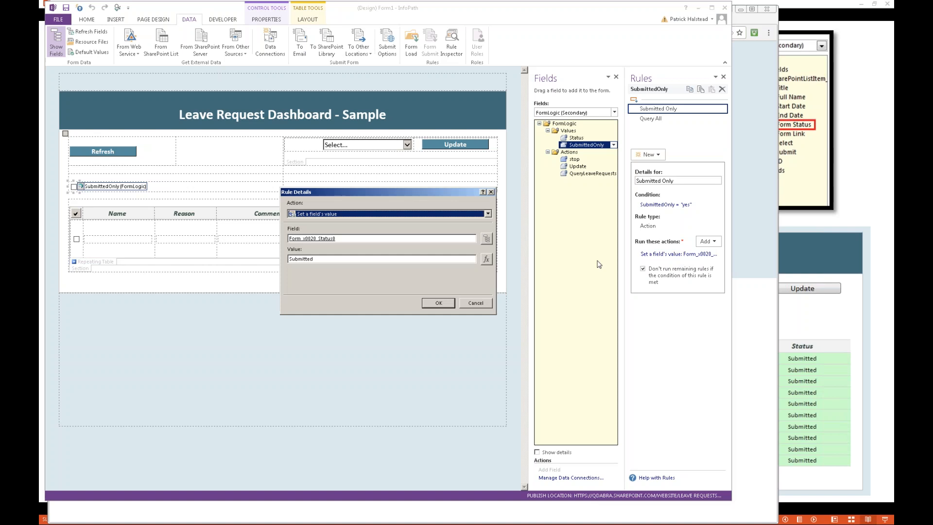
pyautogui.click(489, 242)
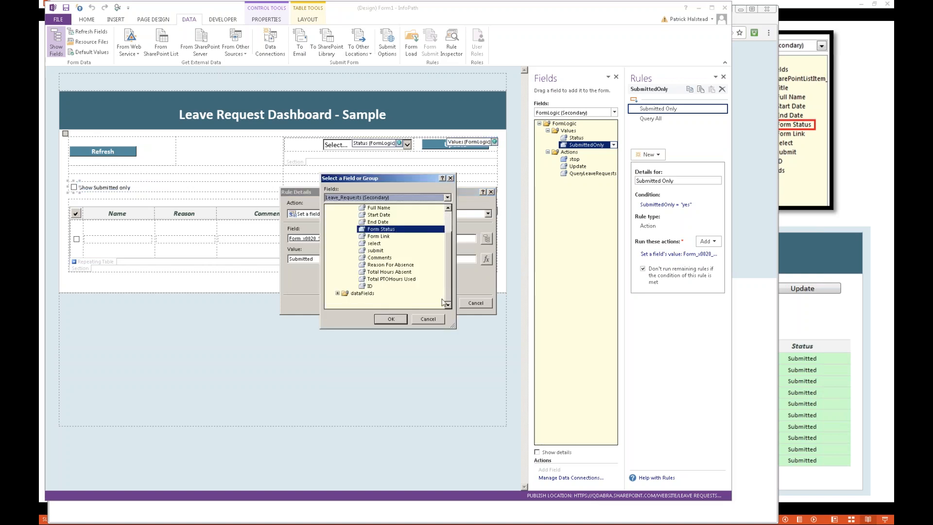
pyautogui.click(402, 320)
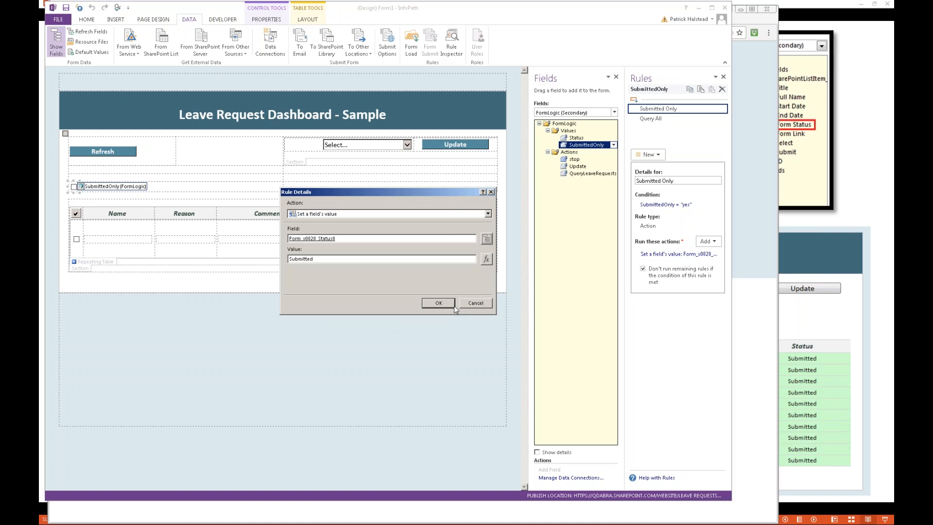
pyautogui.click(439, 303)
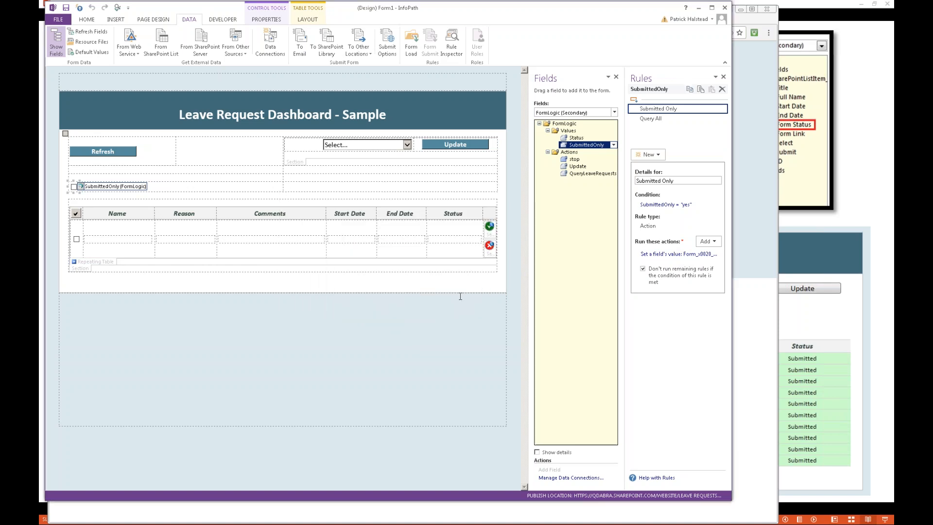
pyautogui.click(660, 119)
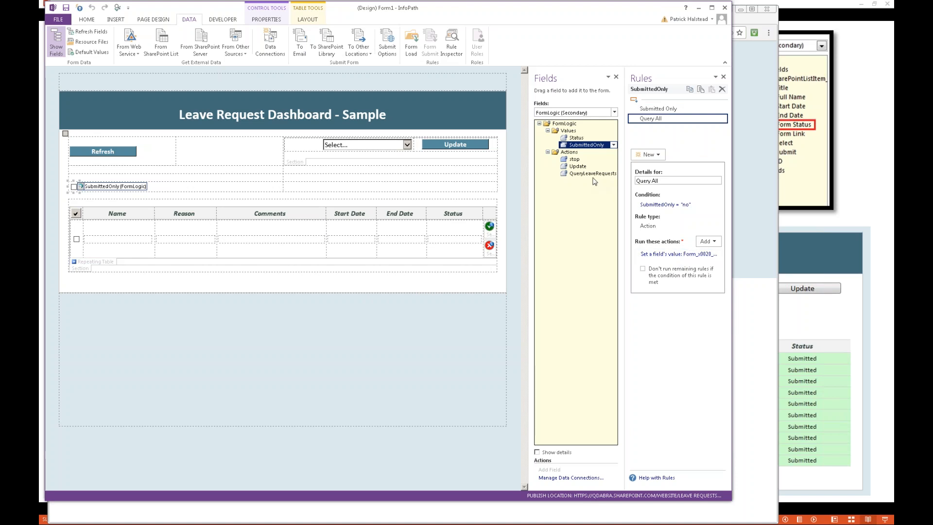
# Step: Return to QueryLeaveRequests and examine which data connection its Query Library rule queries
pyautogui.click(577, 174)
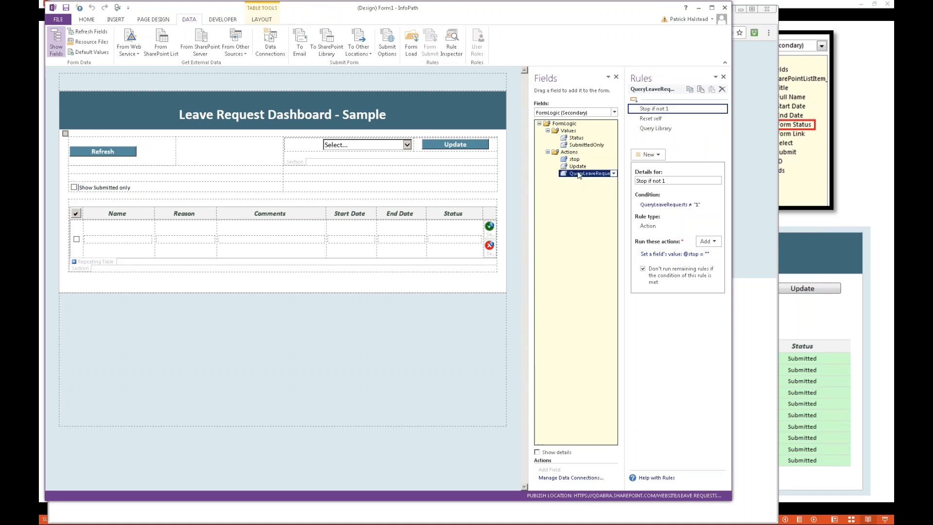
pyautogui.click(664, 128)
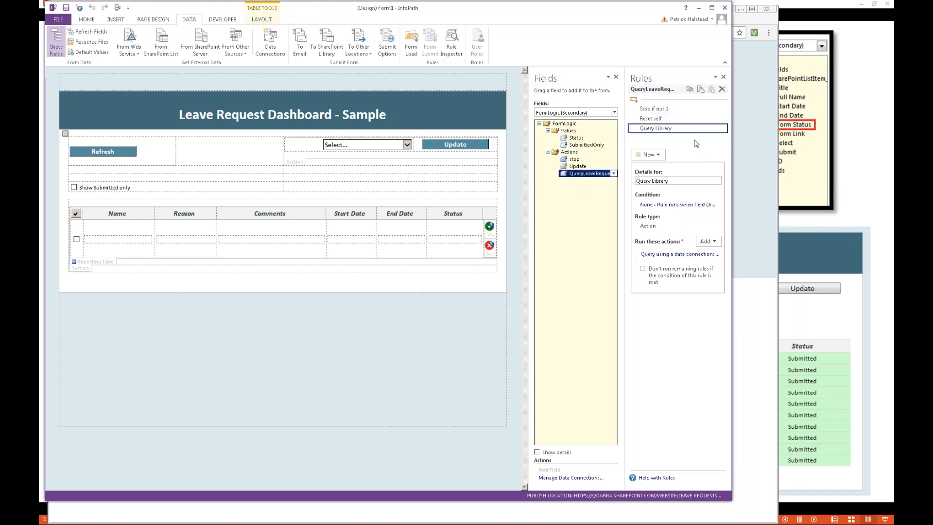
pyautogui.click(682, 254)
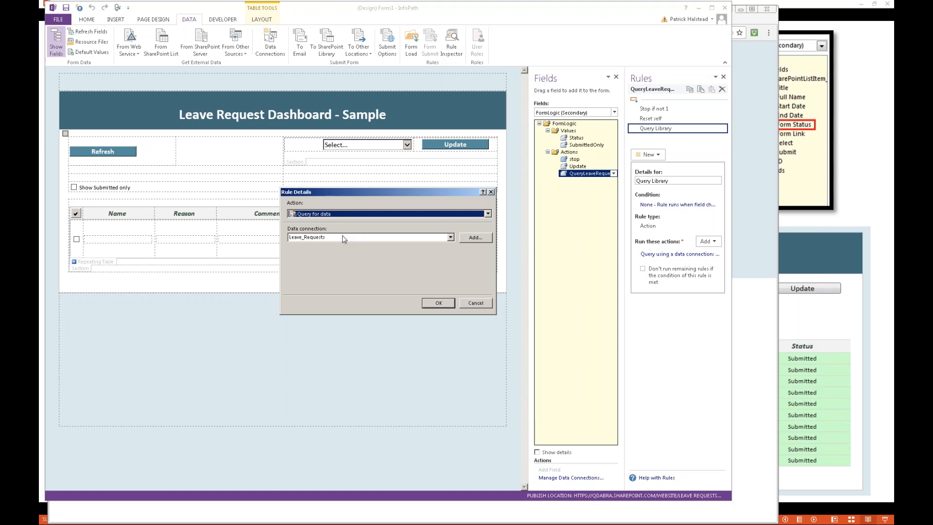
pyautogui.click(491, 192)
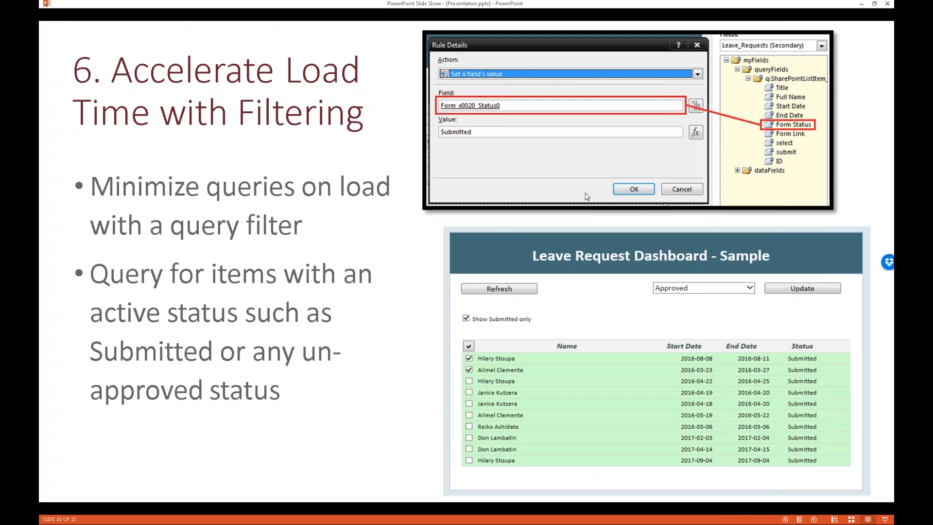
# Step: Switch to the PowerPoint slide show and advance past the Accelerate Load Time with Filtering slide to the Questions slide
pyautogui.press('Right')
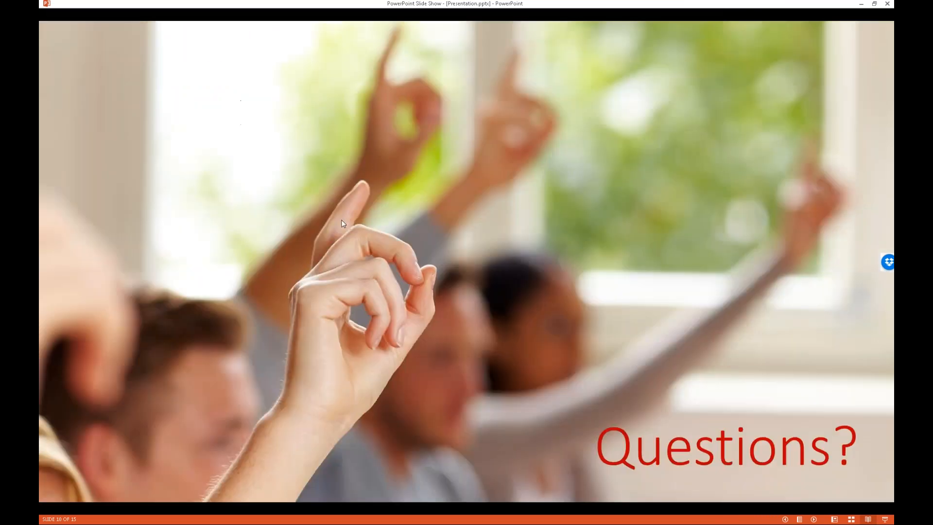